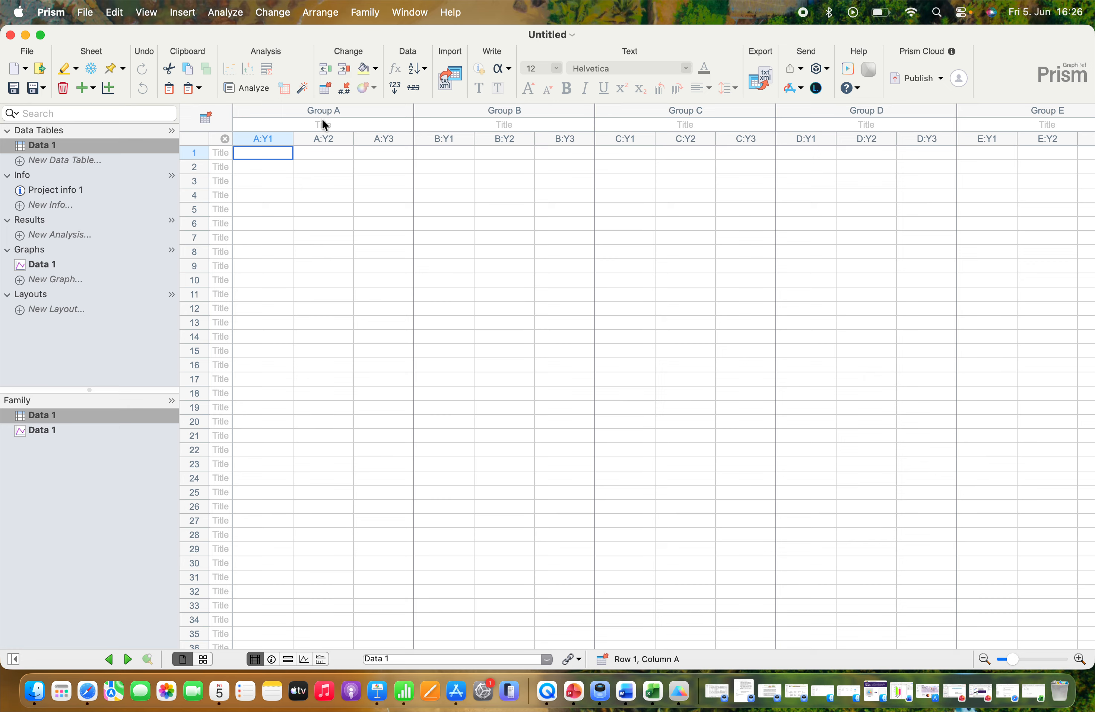
Step: Enter Control as the column title of Group A in the data table
click(325, 124)
click(500, 127)
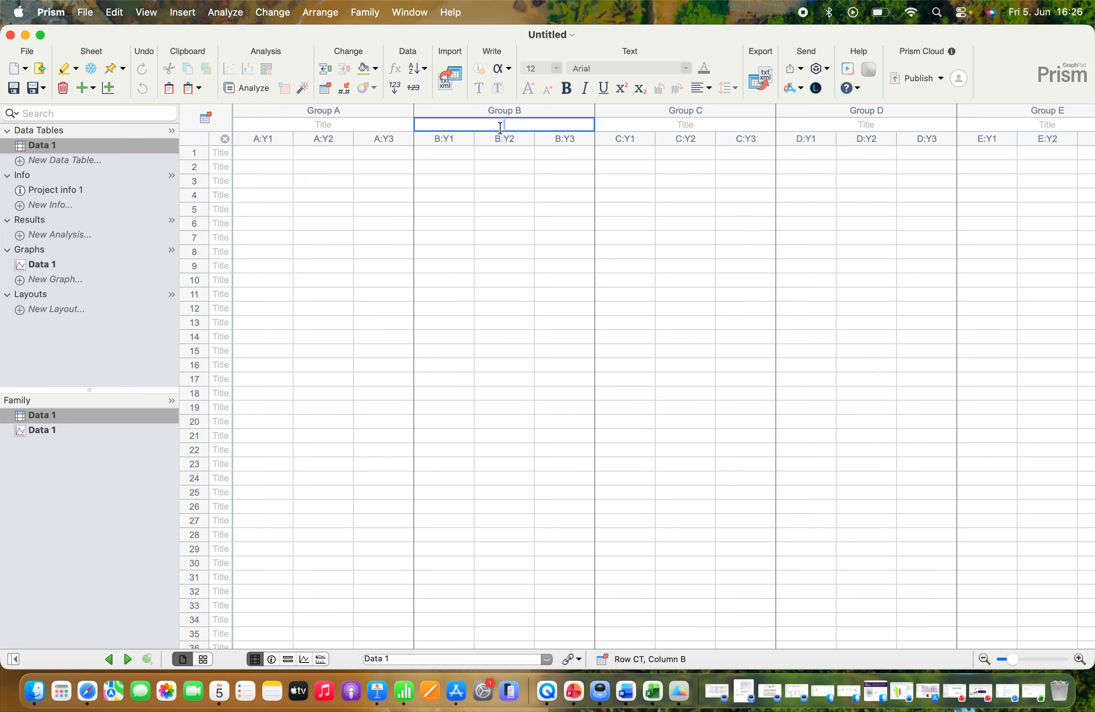
click(645, 123)
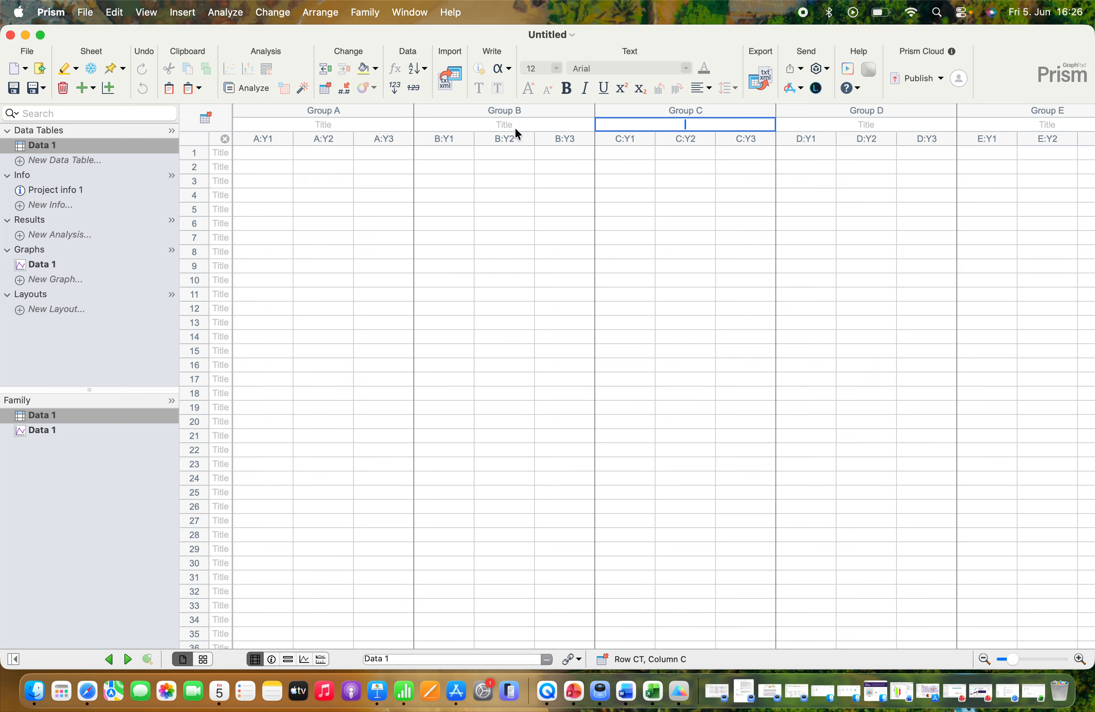
click(339, 124)
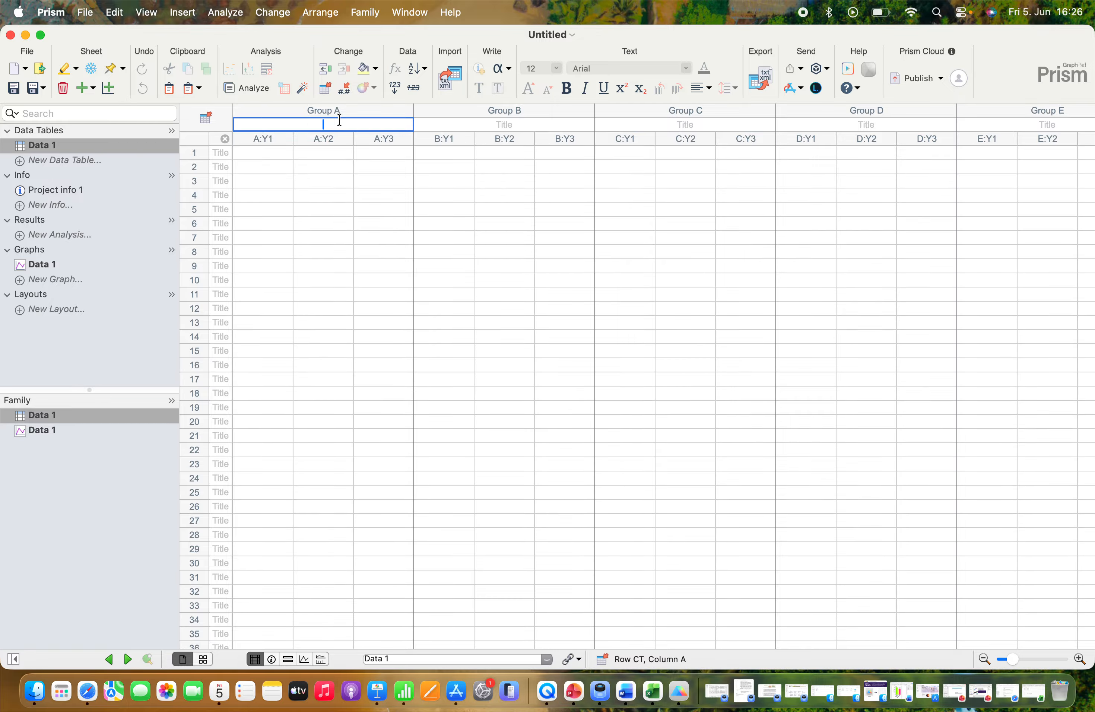
text(Con)
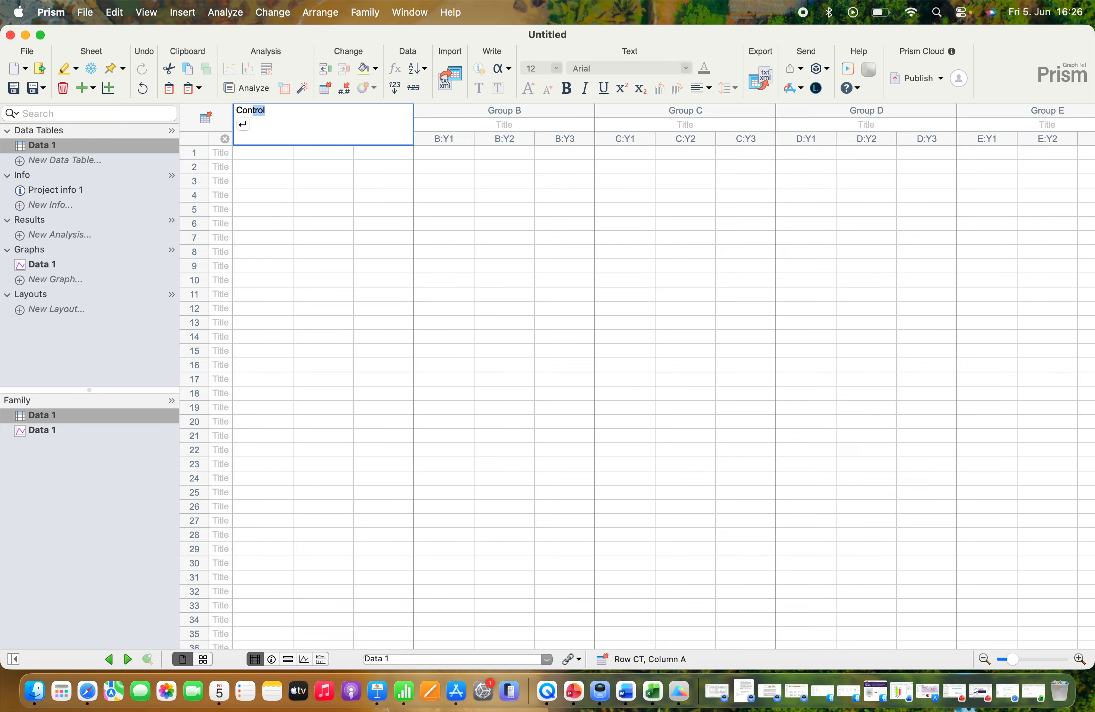
key(BackSpace)
key(Tab)
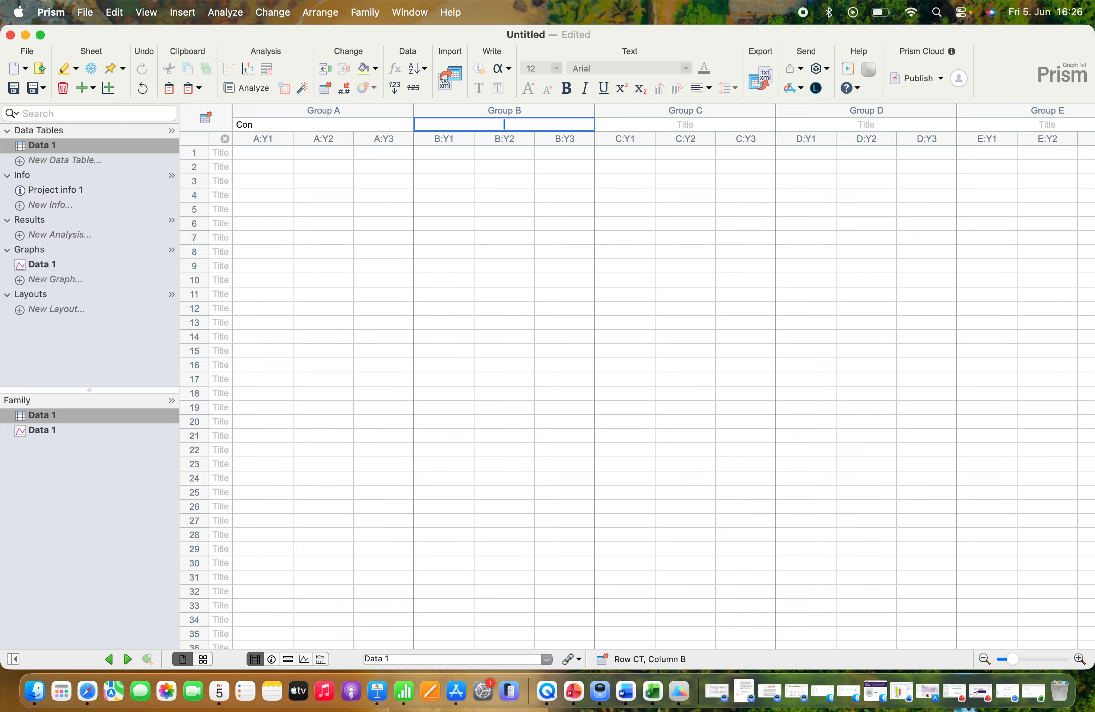
click(268, 123)
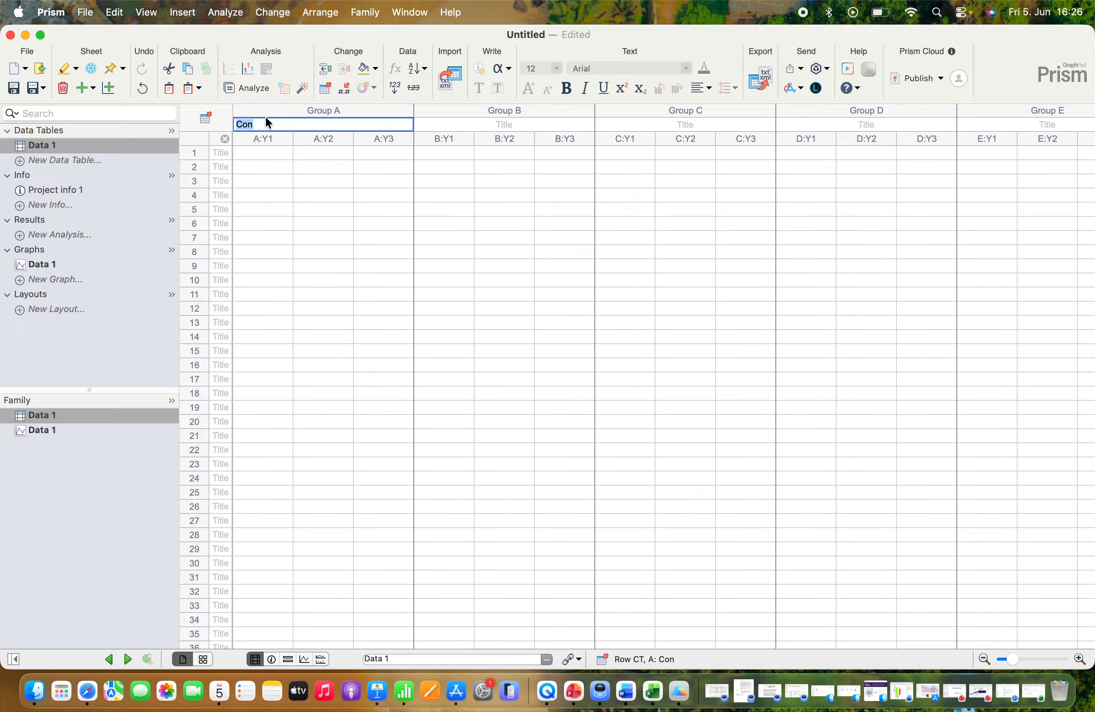
text(Control)
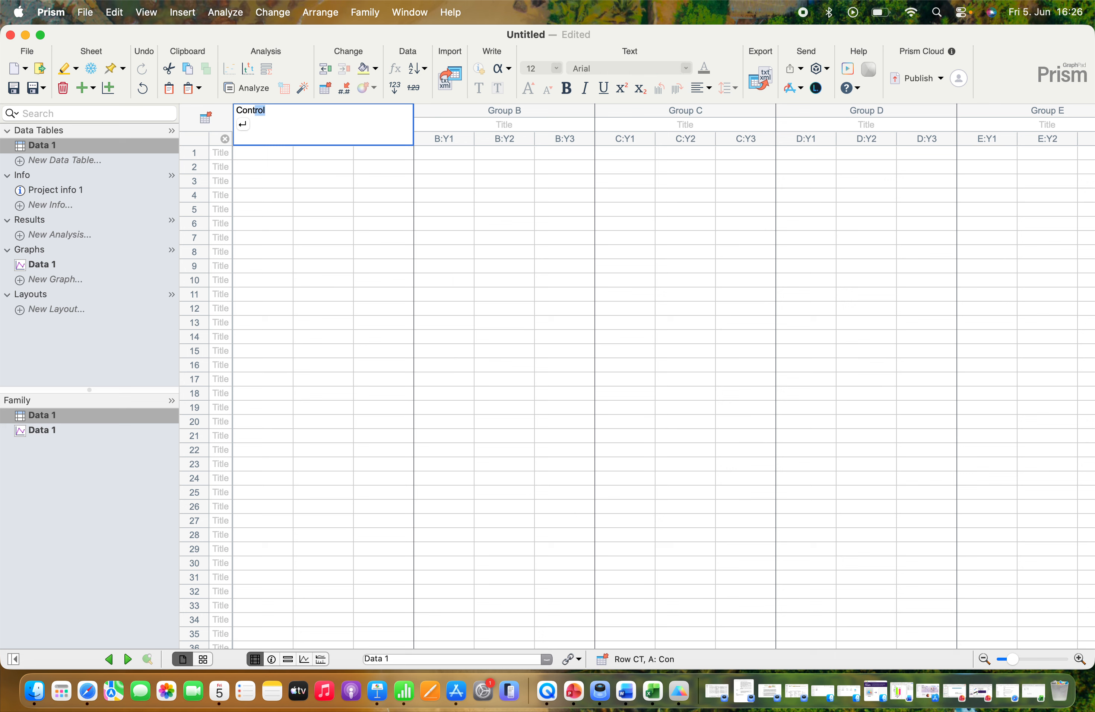
key(Return)
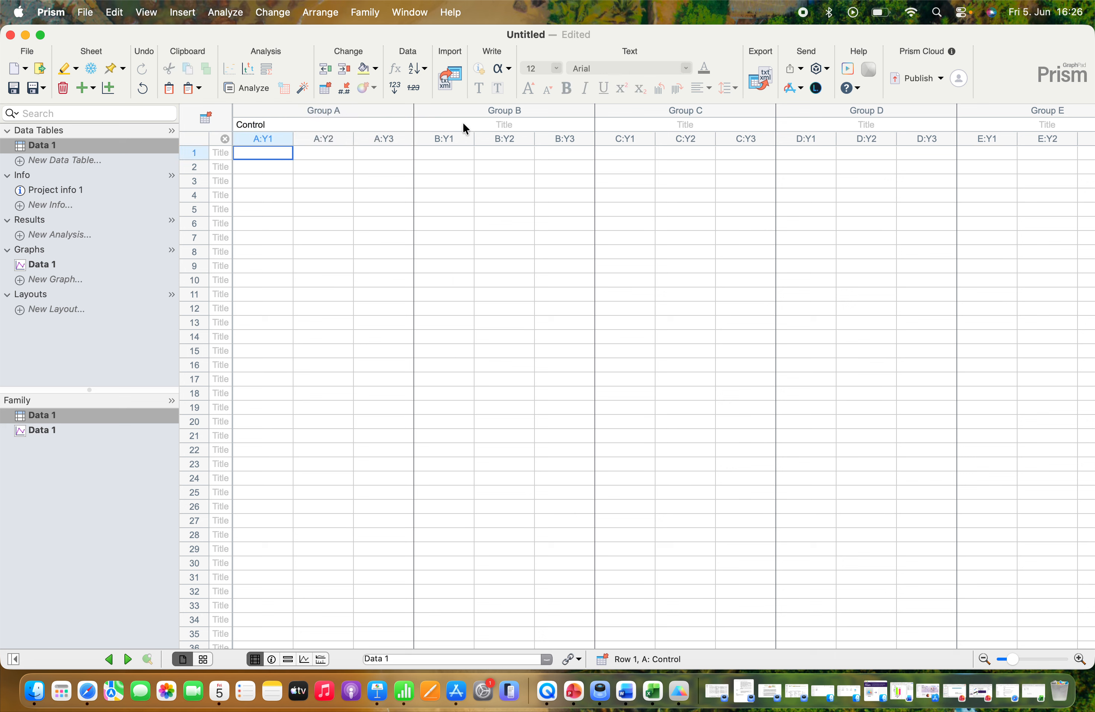
Step: Title Group B Salinity_arg and copy that title text
click(464, 125)
text(Salin)
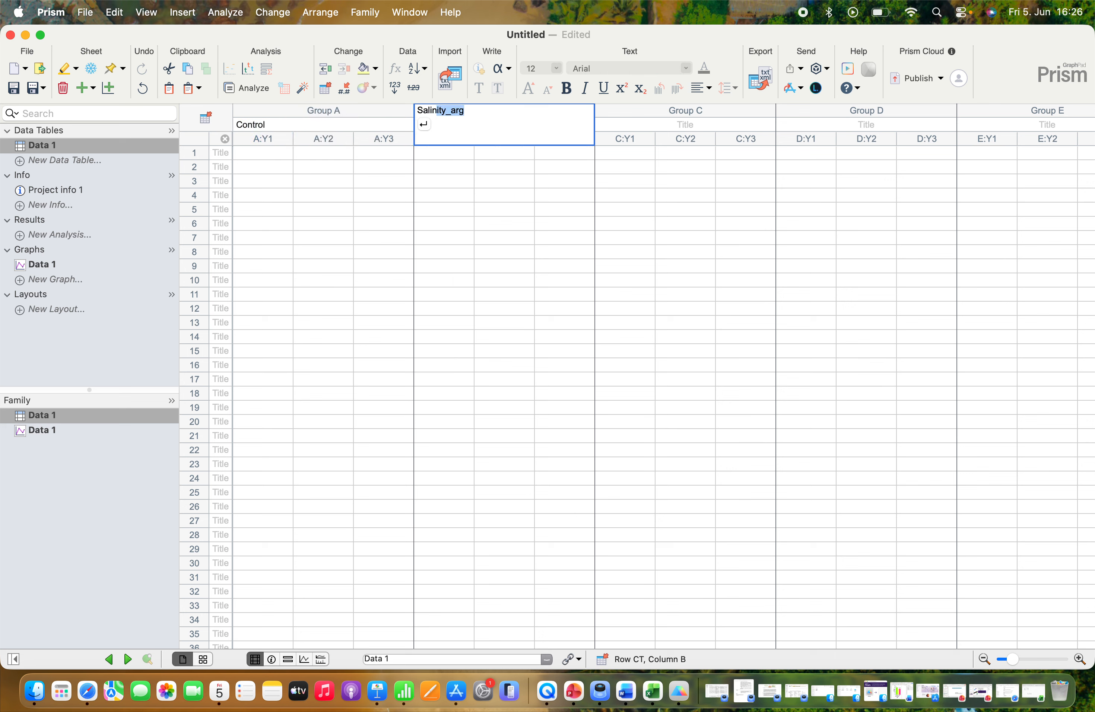
text(ity)
key(Return)
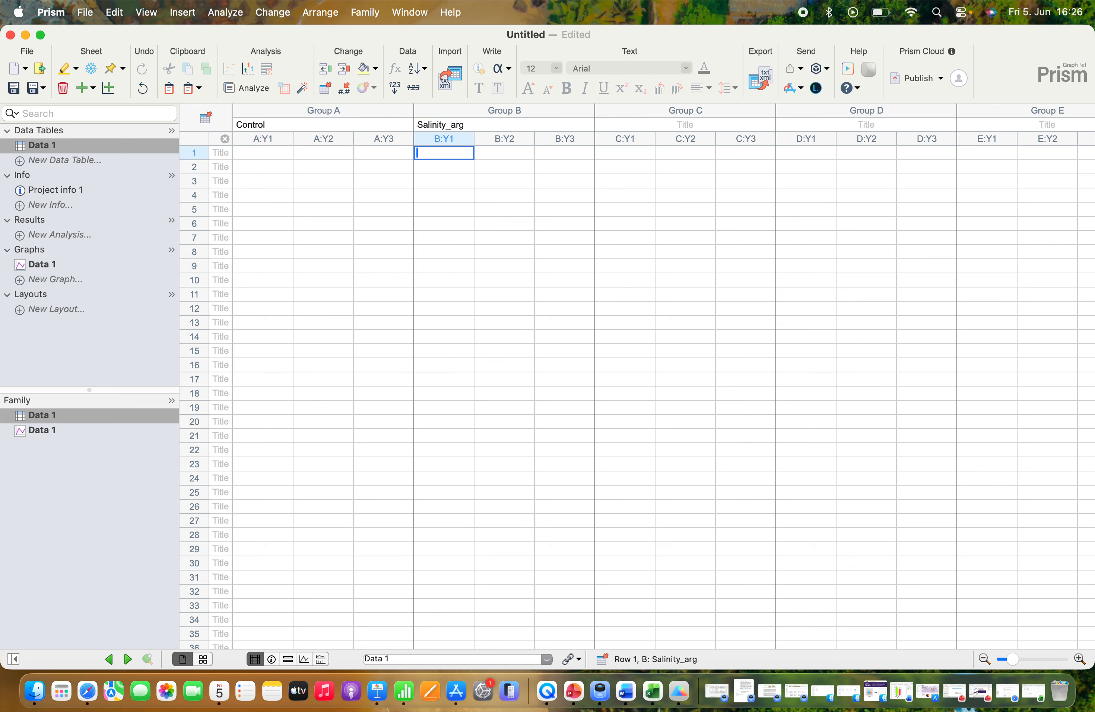
click(489, 122)
click(488, 122)
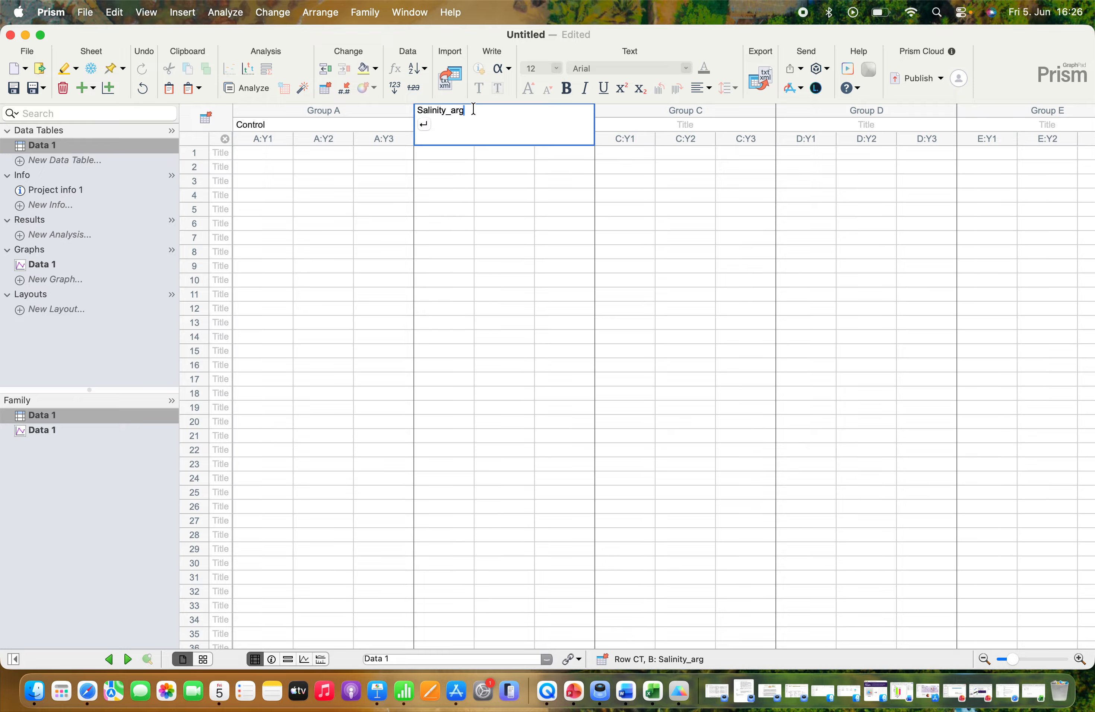
drag(471, 109, 393, 108)
key(super+c)
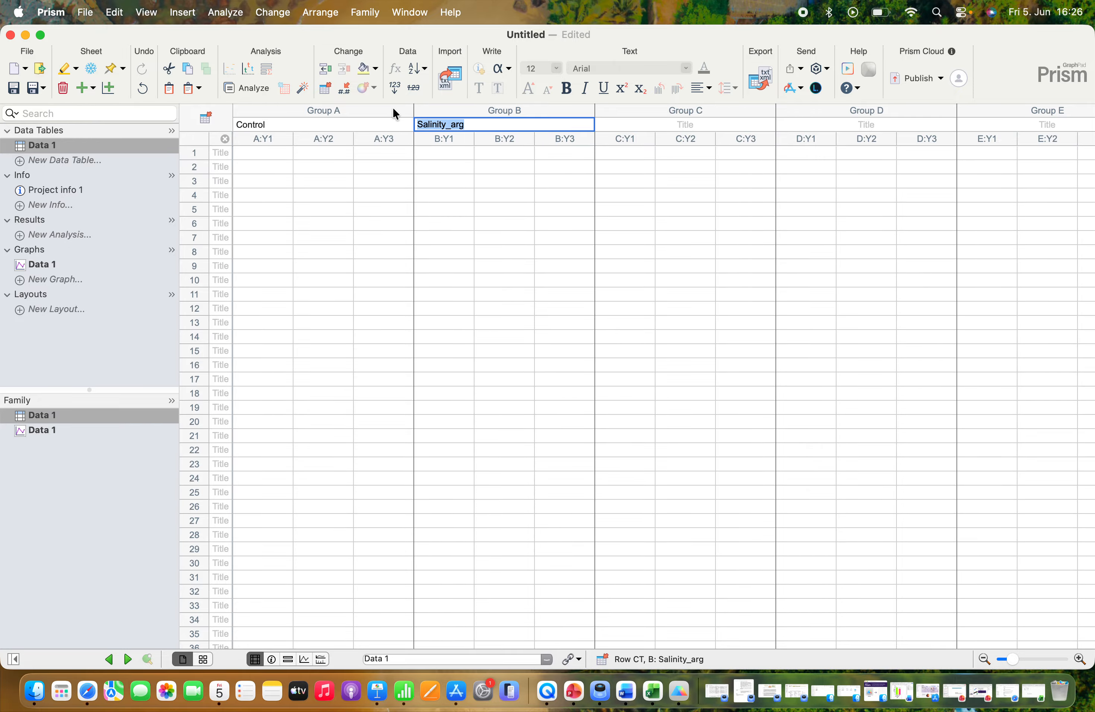
Step: Shorten the Group B title to Salinity
click(467, 121)
key(BackSpace)
key(BackSpace)
key(BackSpace)
key(BackSpace)
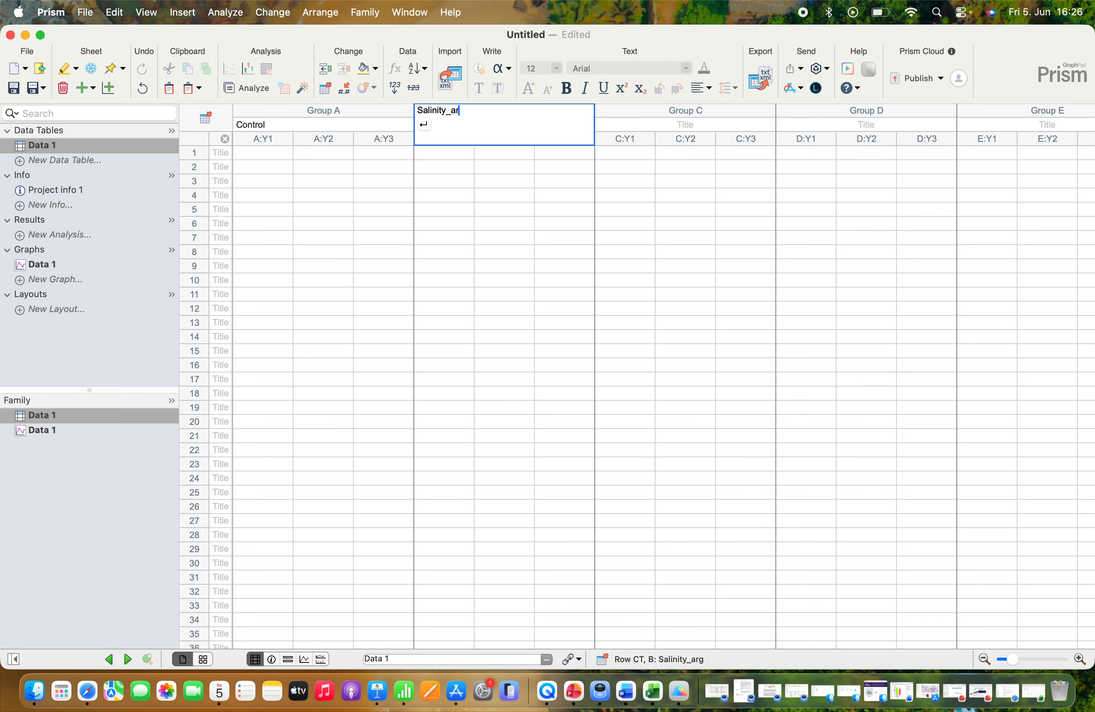
key(Return)
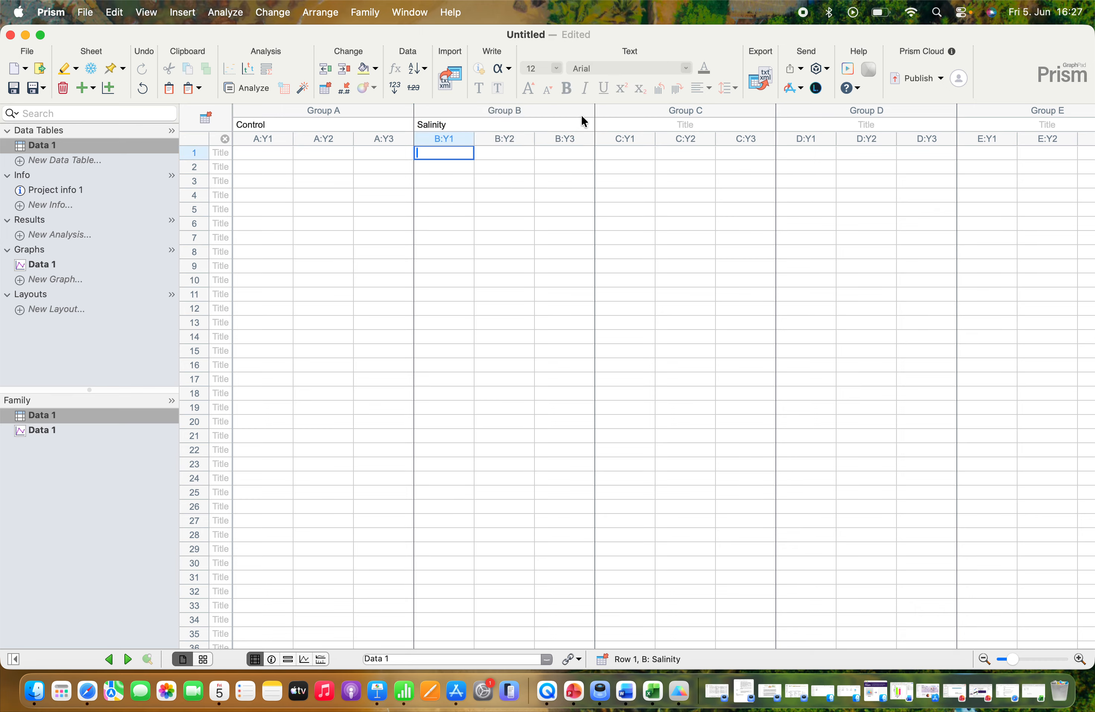
Step: Paste the copied title Salinity_arg as the column title of Group C
click(608, 119)
key(super+v)
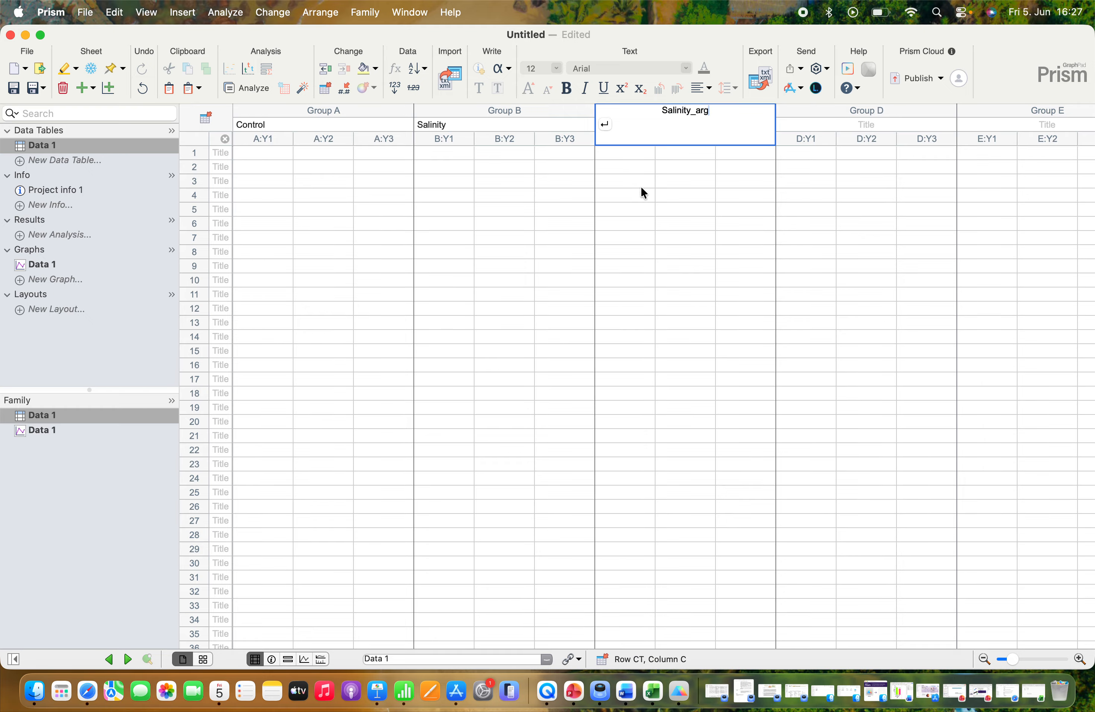
key(Return)
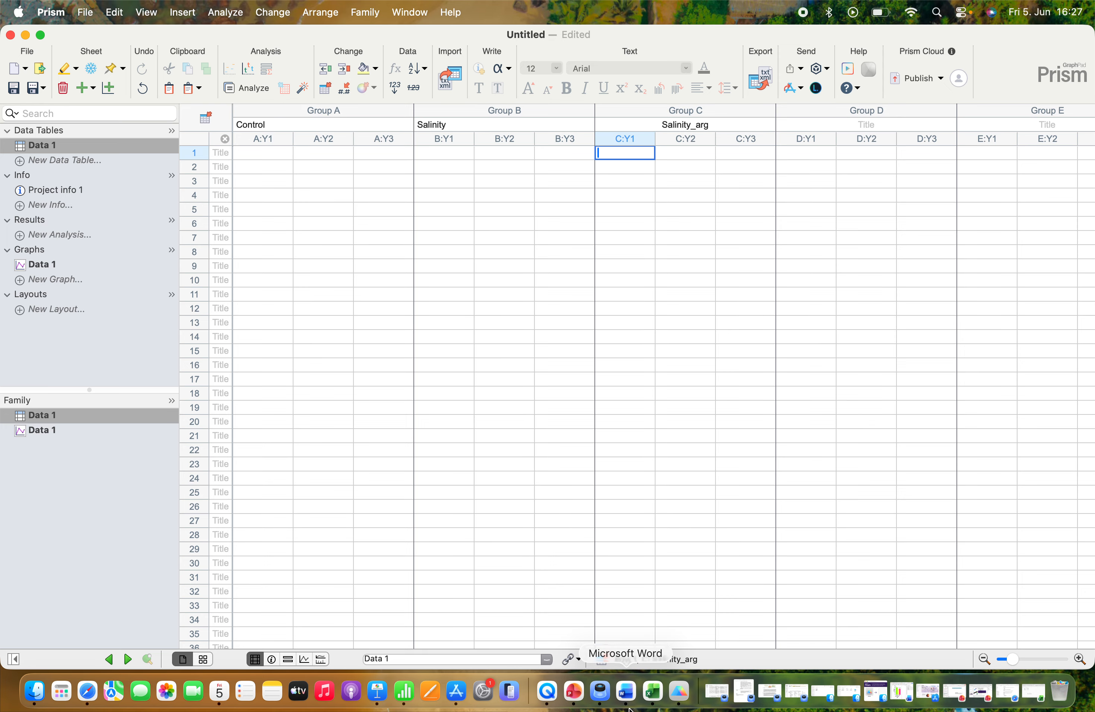
Step: Copy the three control replicates (G27:I27) from the demo_PH workbook in Excel into row 1 of the Control group in Prism
click(651, 696)
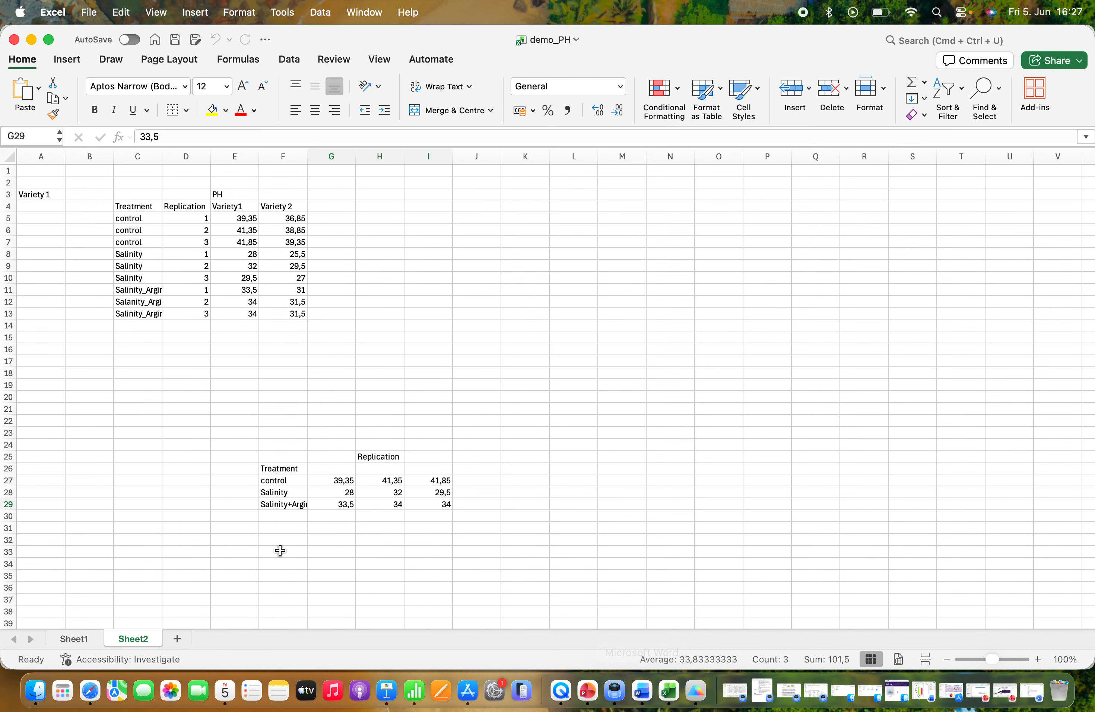
click(224, 518)
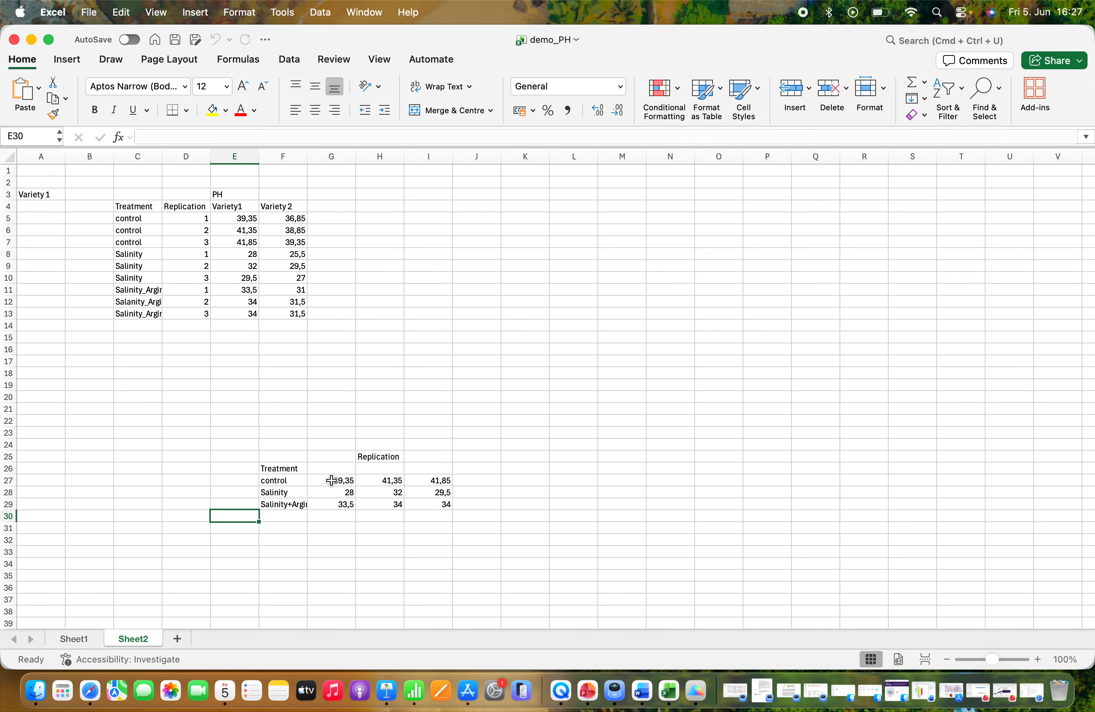
drag(336, 480, 432, 480)
key(super+c)
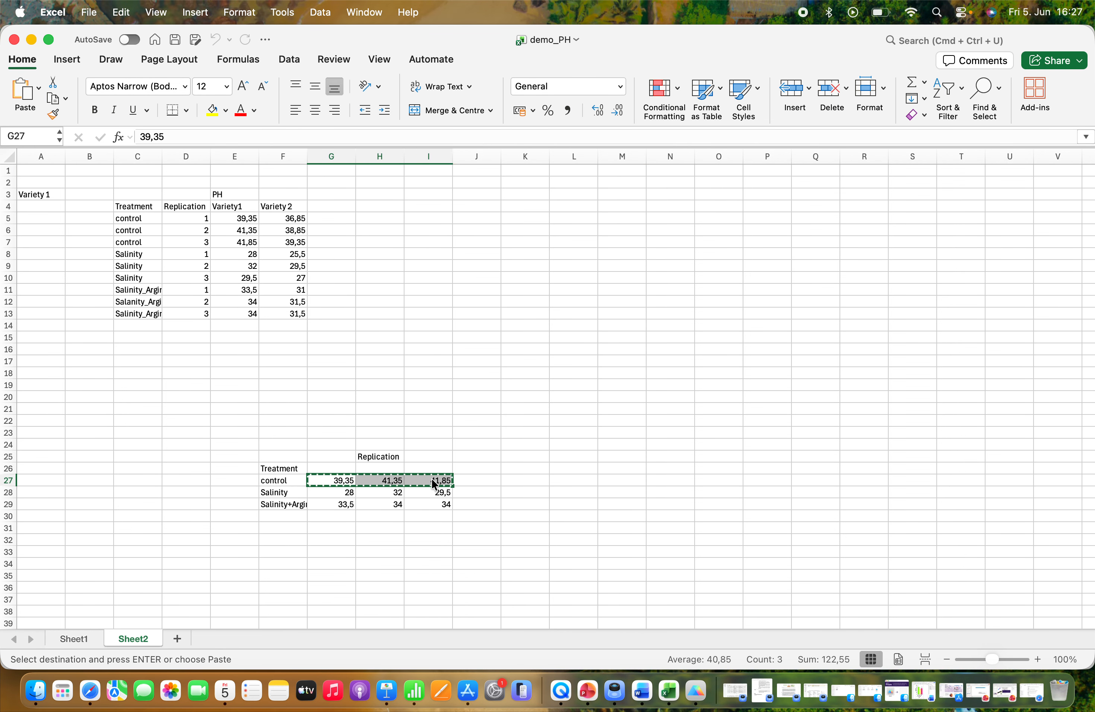
click(696, 692)
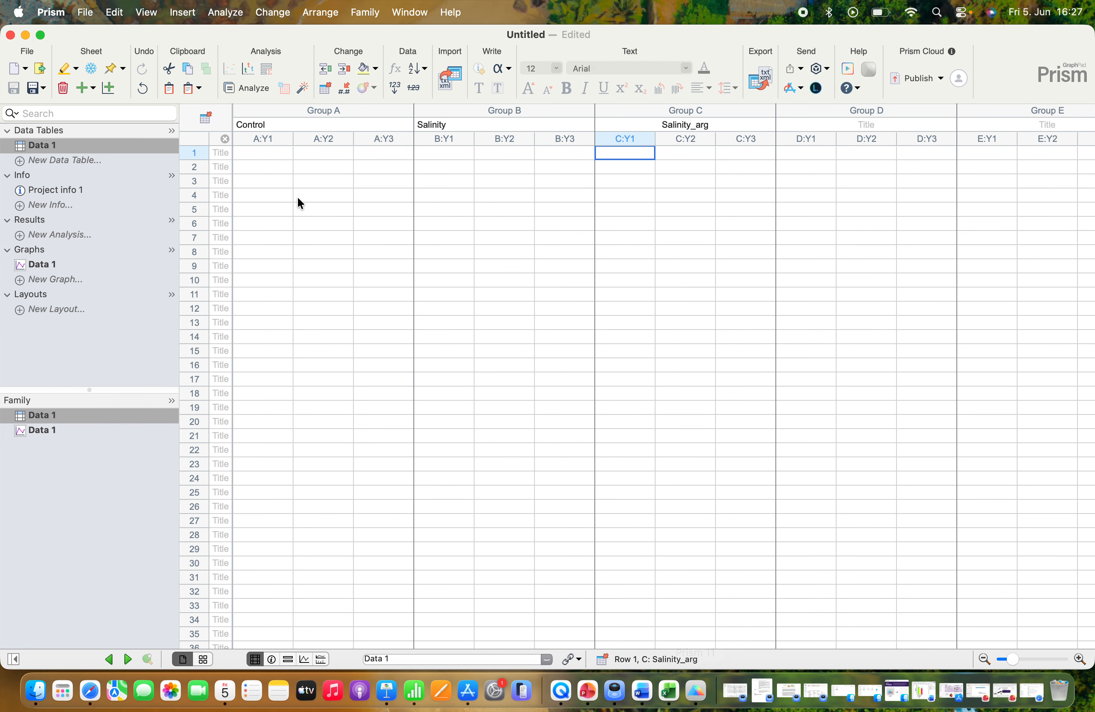
click(258, 157)
key(super+v)
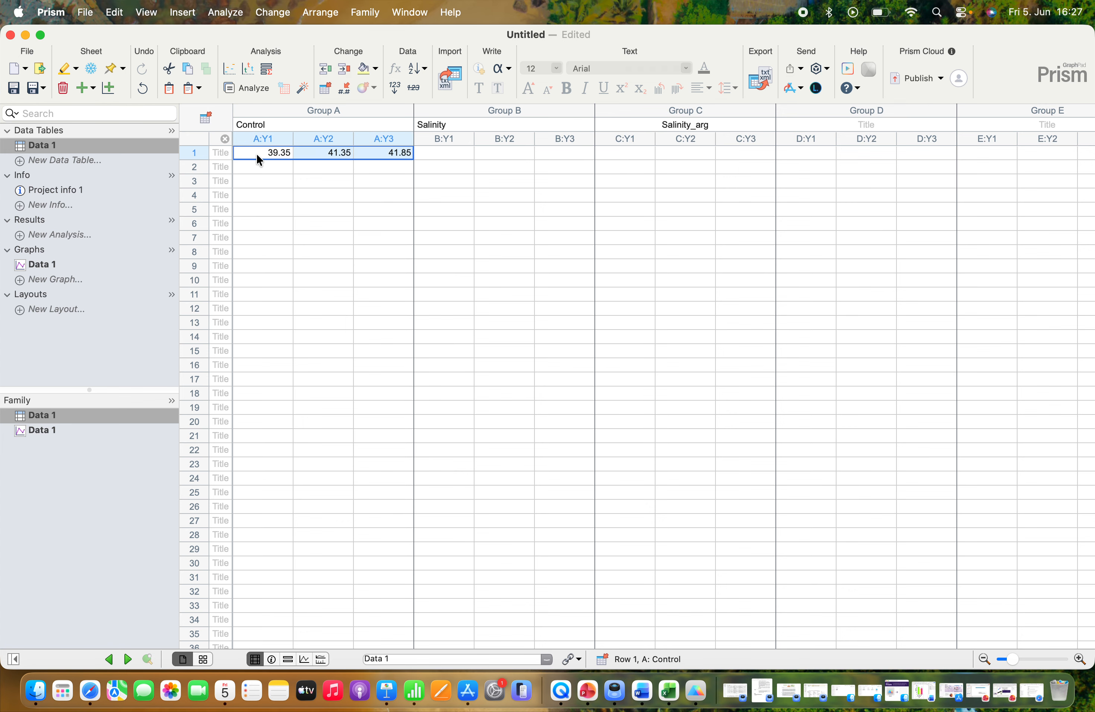
Step: Copy the three Salinity replicates (G28:I28) from the Excel workbook into row 1 of the Salinity group in Prism
click(669, 692)
drag(351, 572, 313, 569)
click(319, 574)
drag(333, 493, 439, 493)
key(super+c)
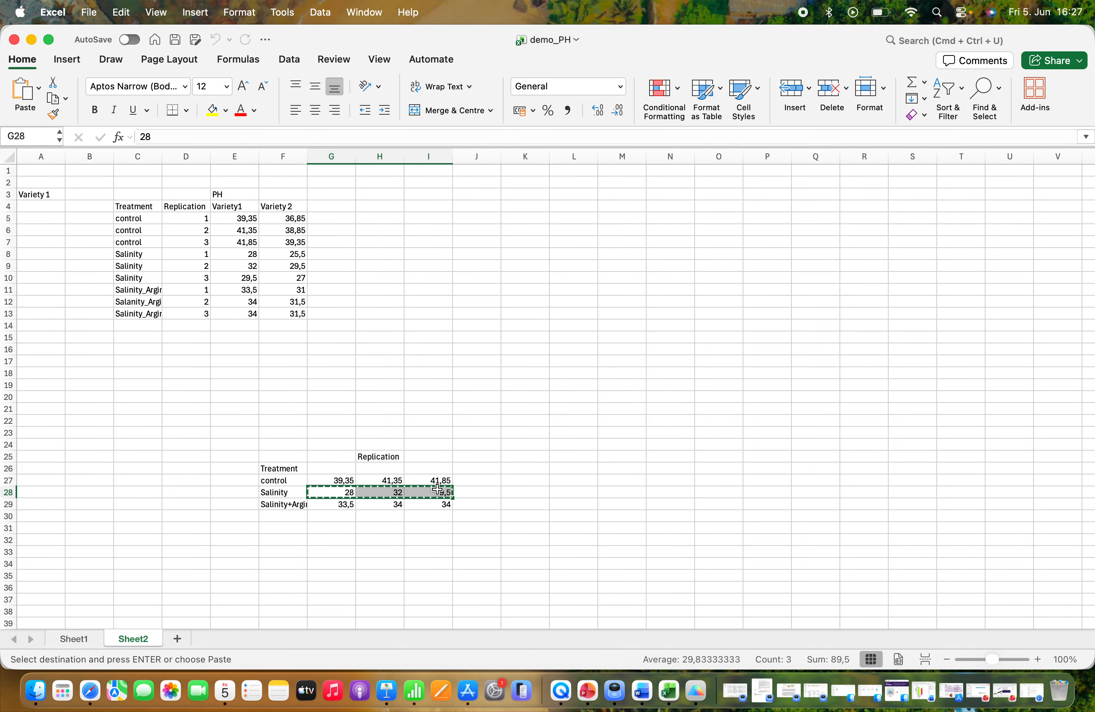
click(696, 692)
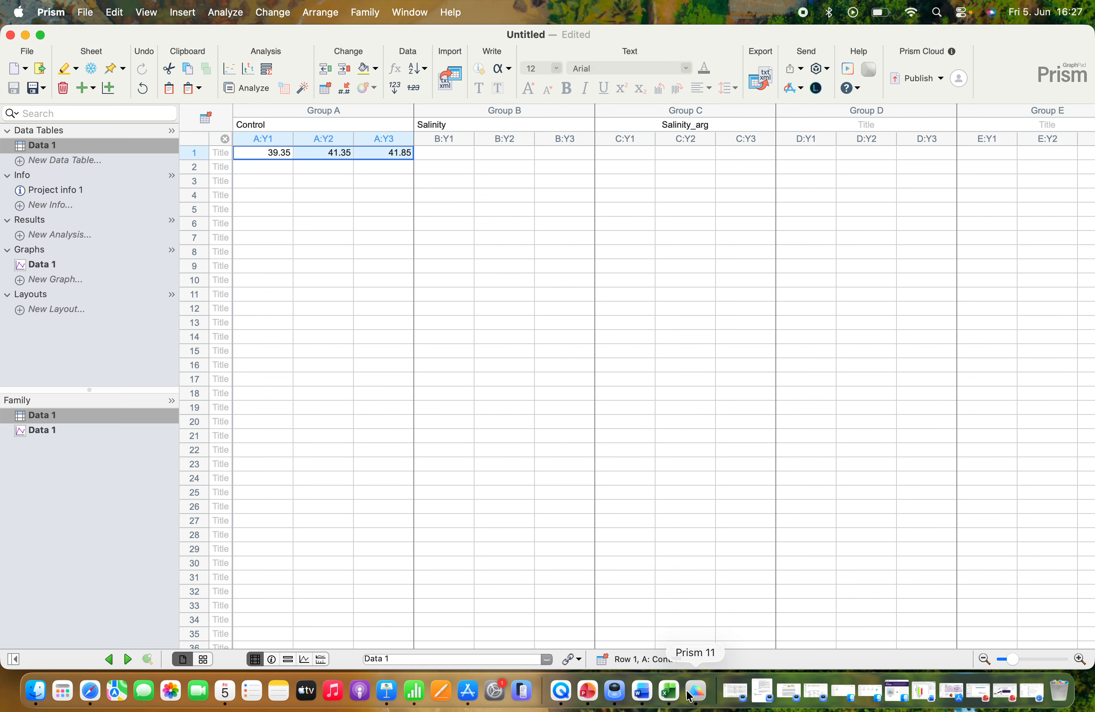
click(442, 157)
key(super+v)
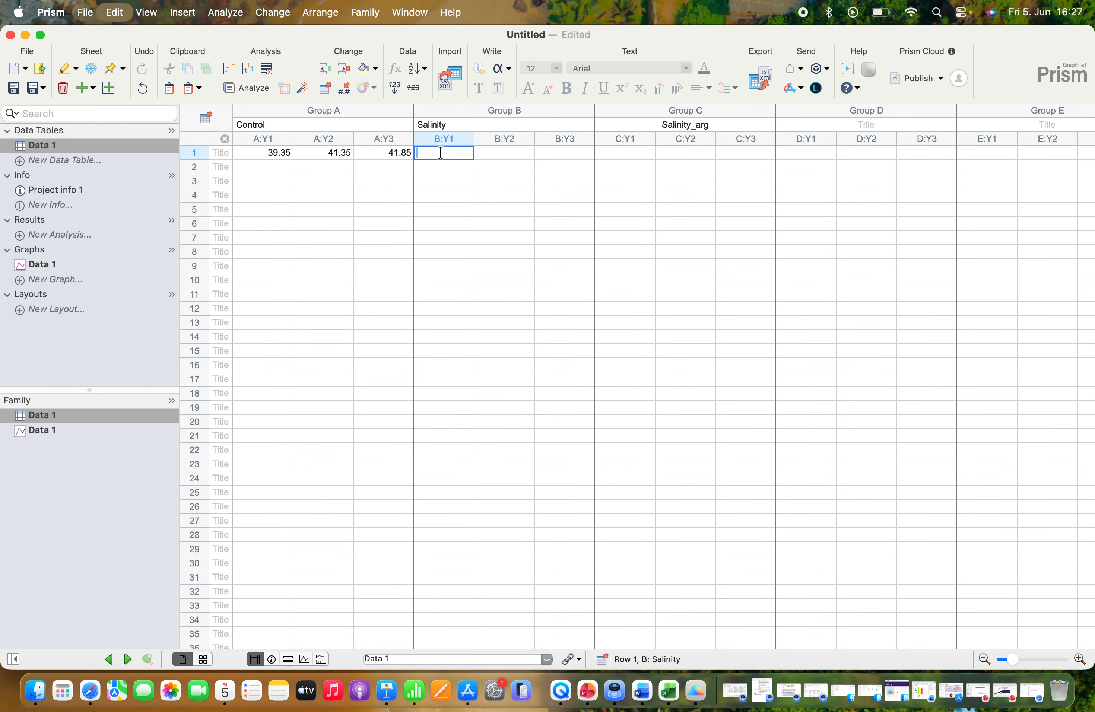
Step: Copy the three salinity-plus-arginine replicates (G29:I29) from the Excel workbook into row 1 of the Salinity_arg group in Prism
click(669, 694)
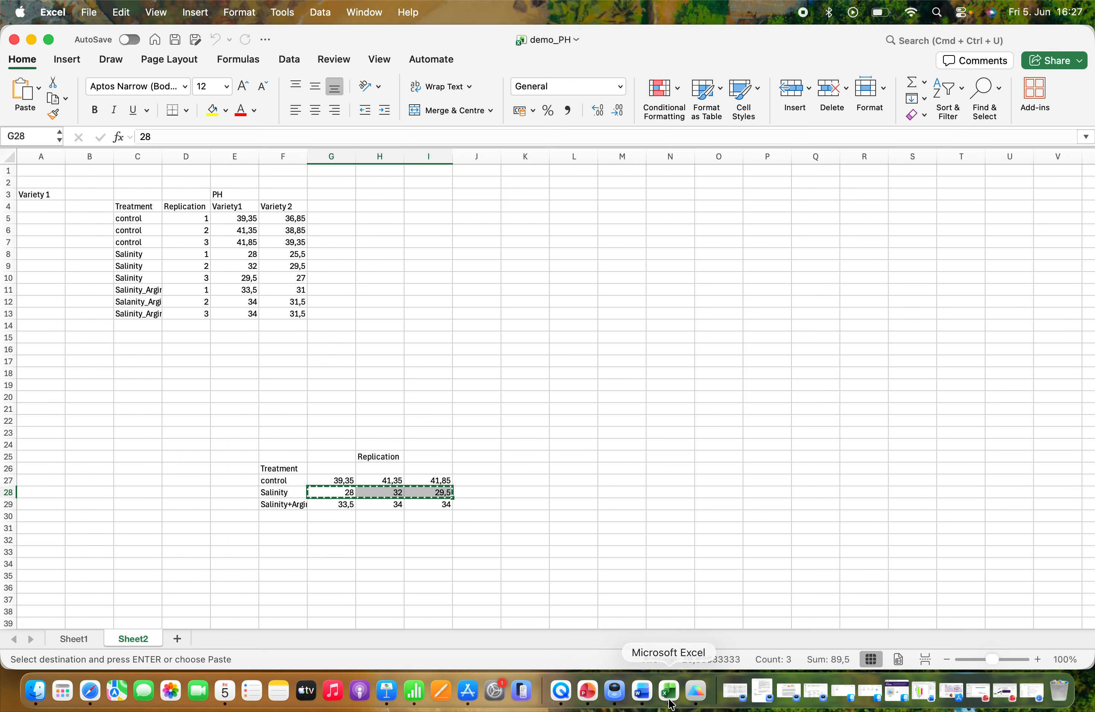
click(418, 571)
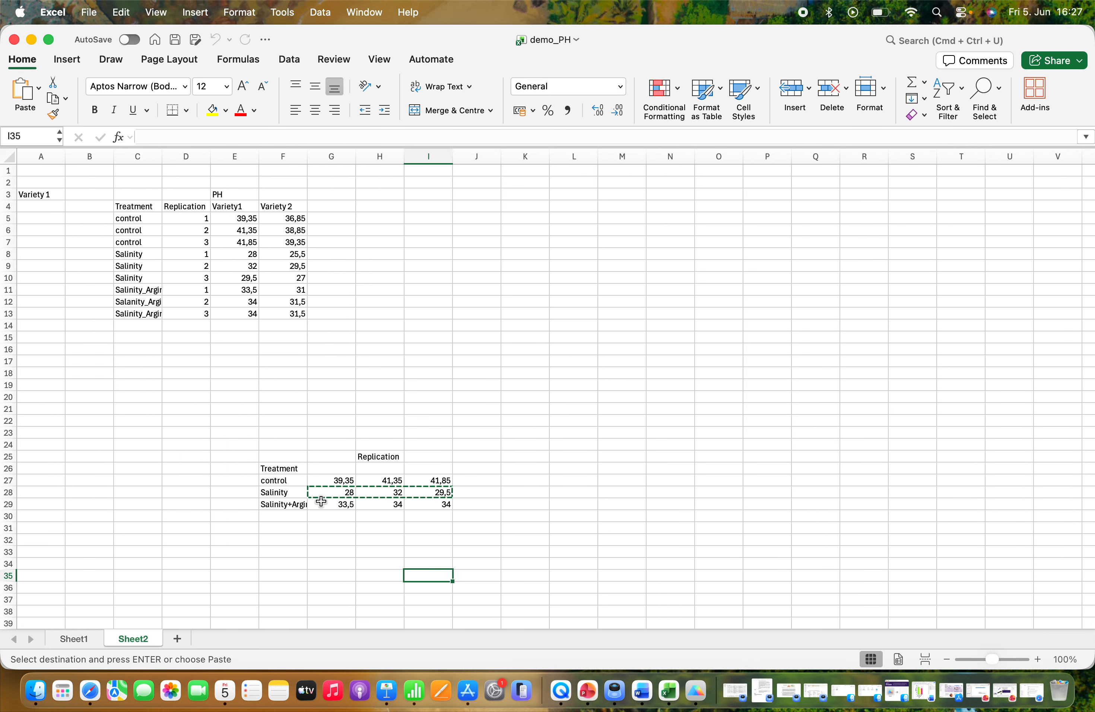
drag(324, 505, 416, 509)
key(super+c)
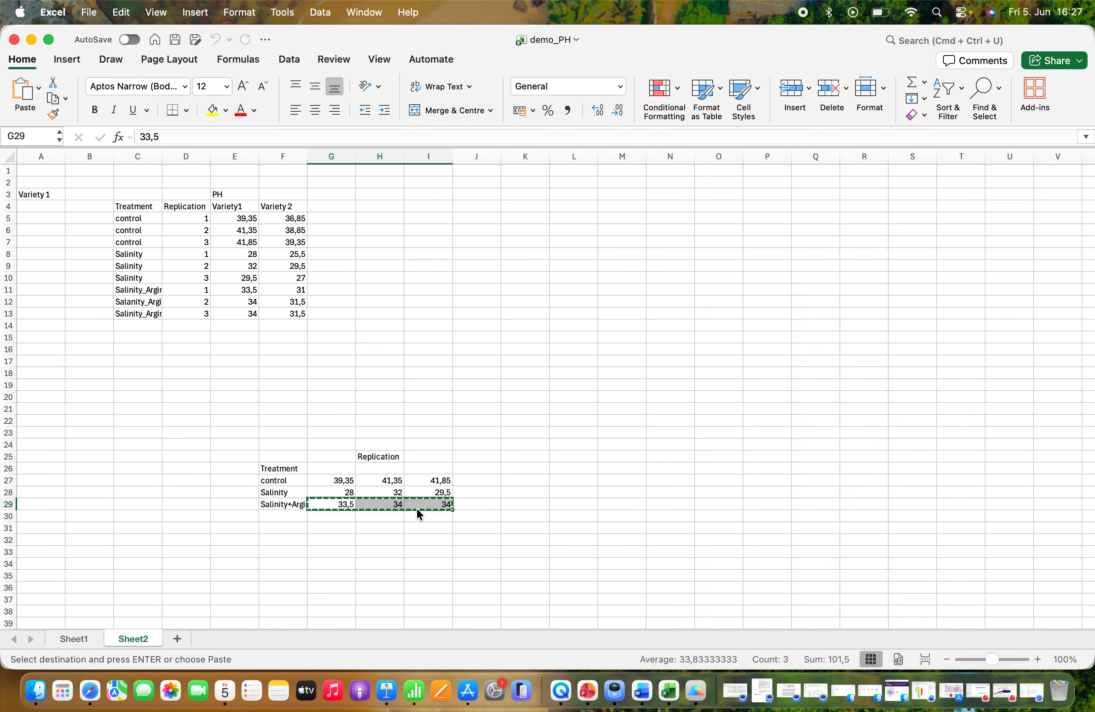
click(696, 691)
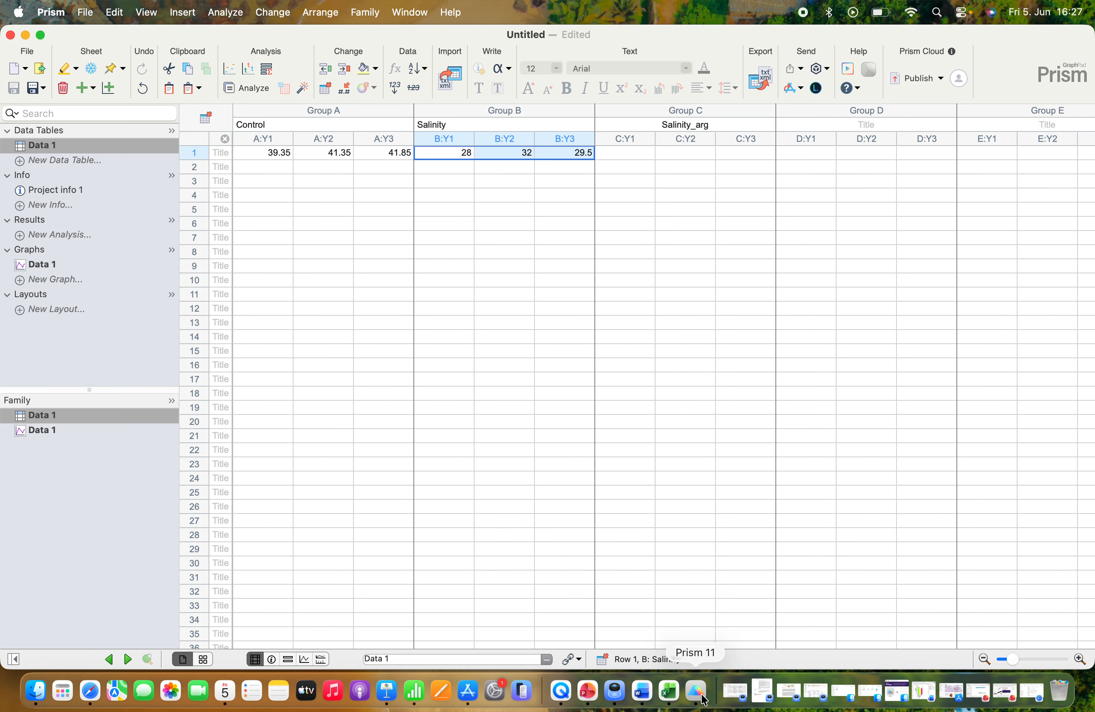
click(614, 150)
key(super+v)
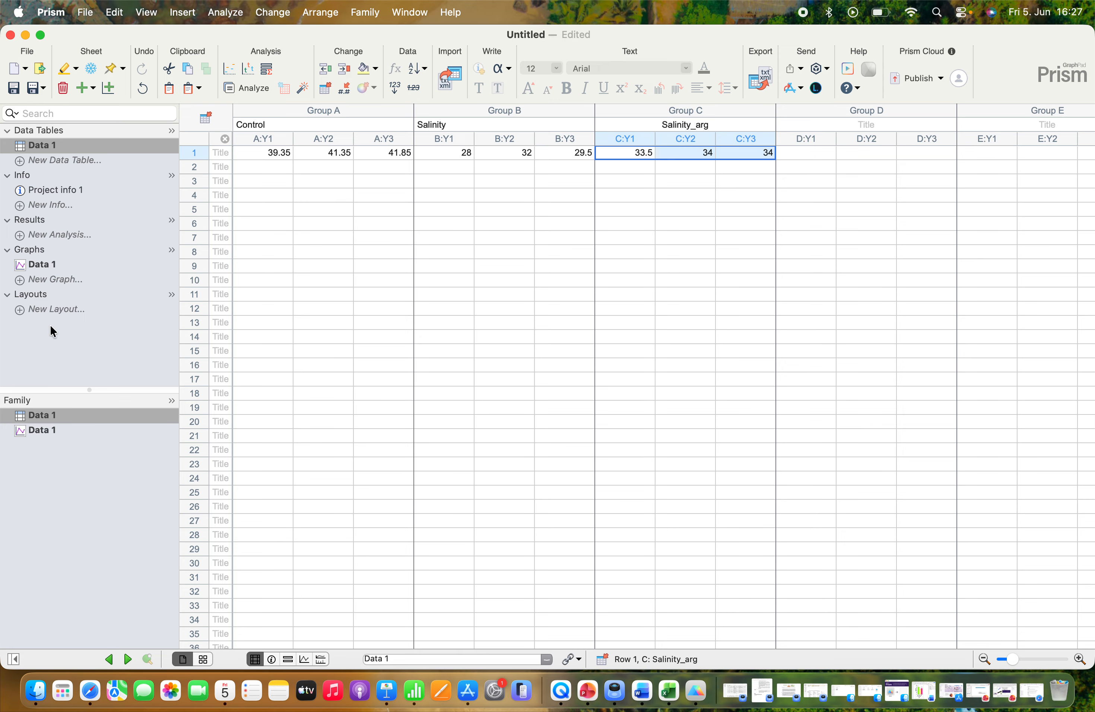
Step: Create the Data 1 graph as a grouped summary-data plot with interleaved bars showing mean with SD
click(34, 263)
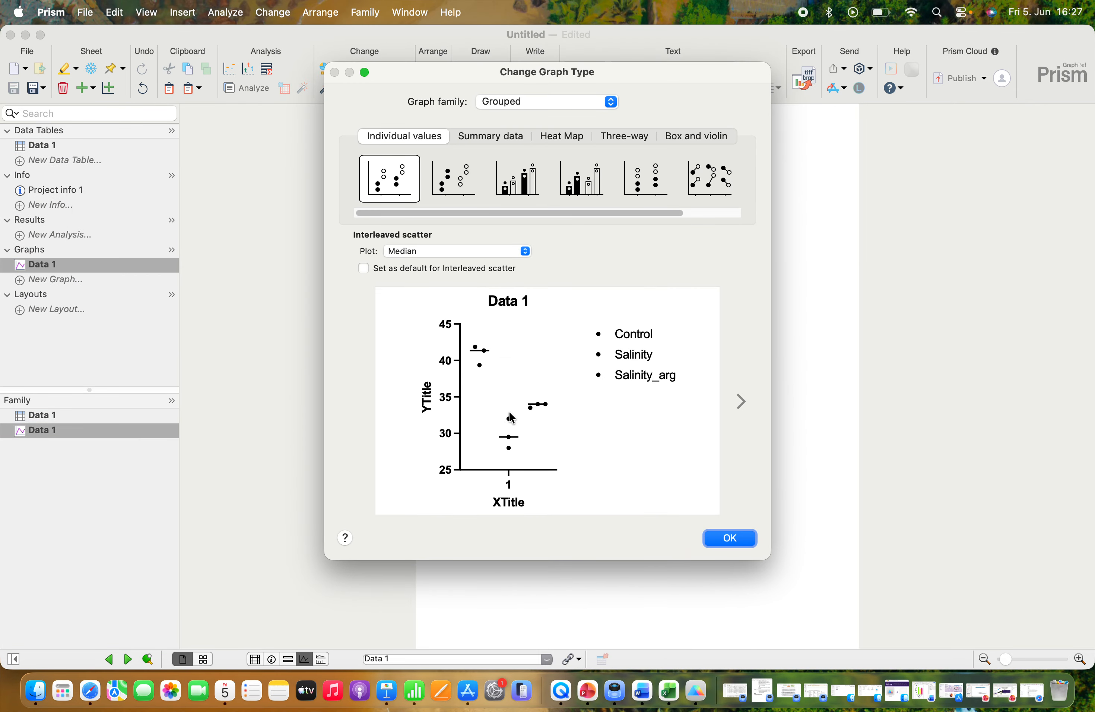
click(485, 137)
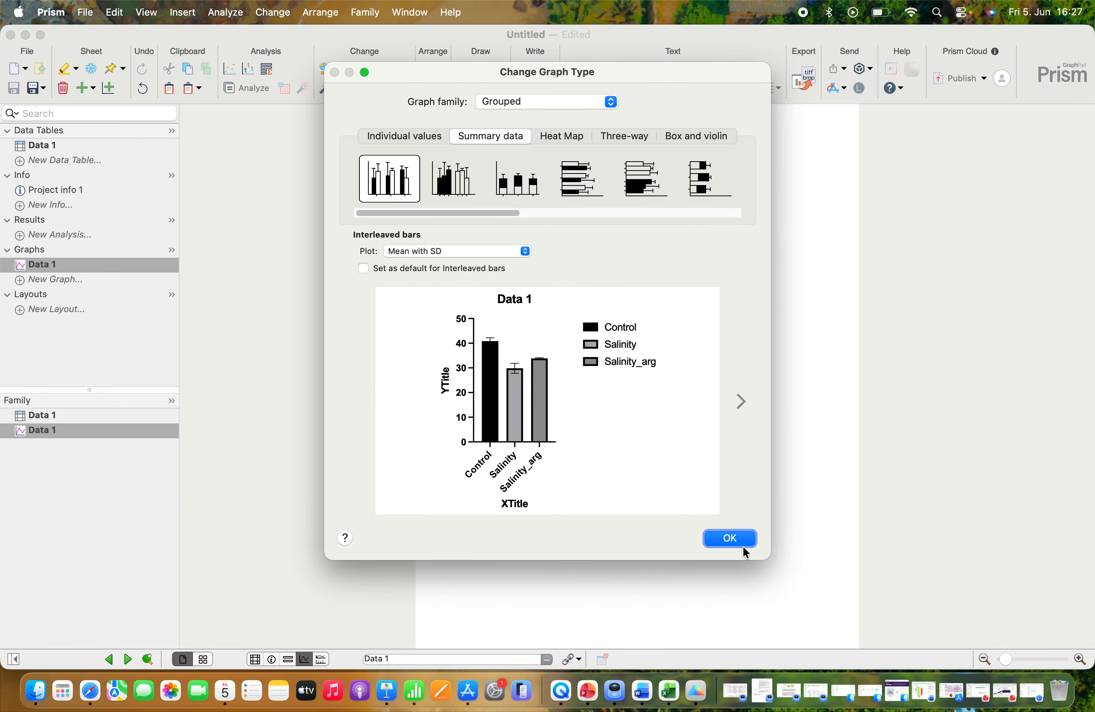
click(734, 539)
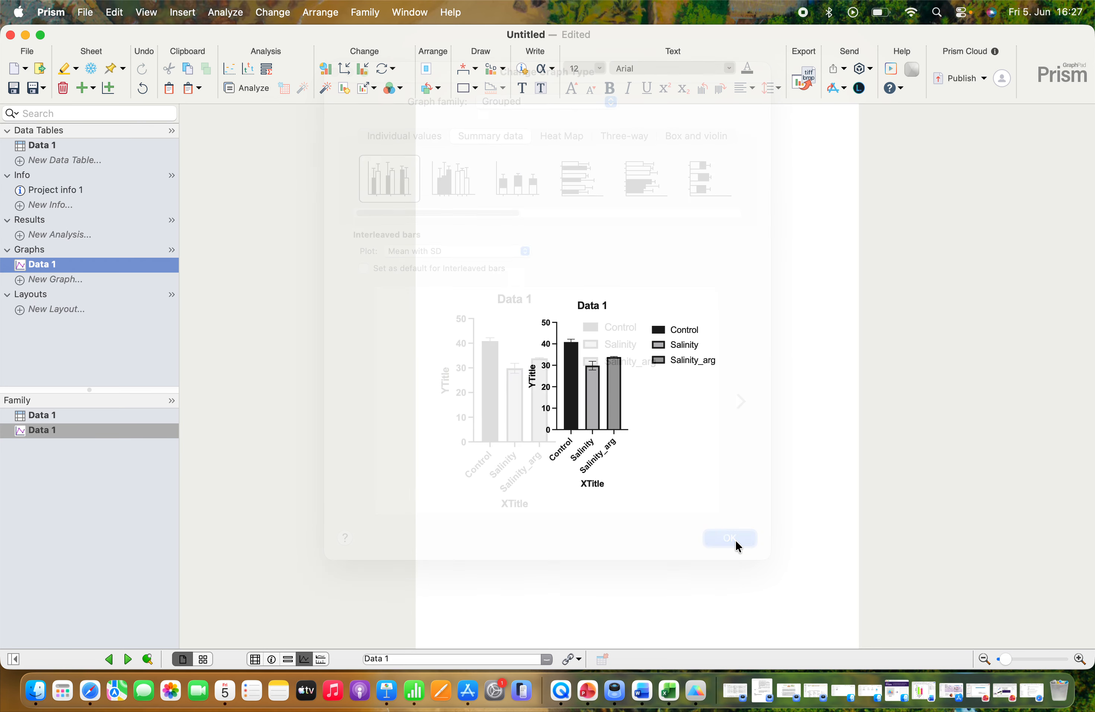
Step: Replace the graph's Y-axis title with "plant height (cm)"
double_click(533, 384)
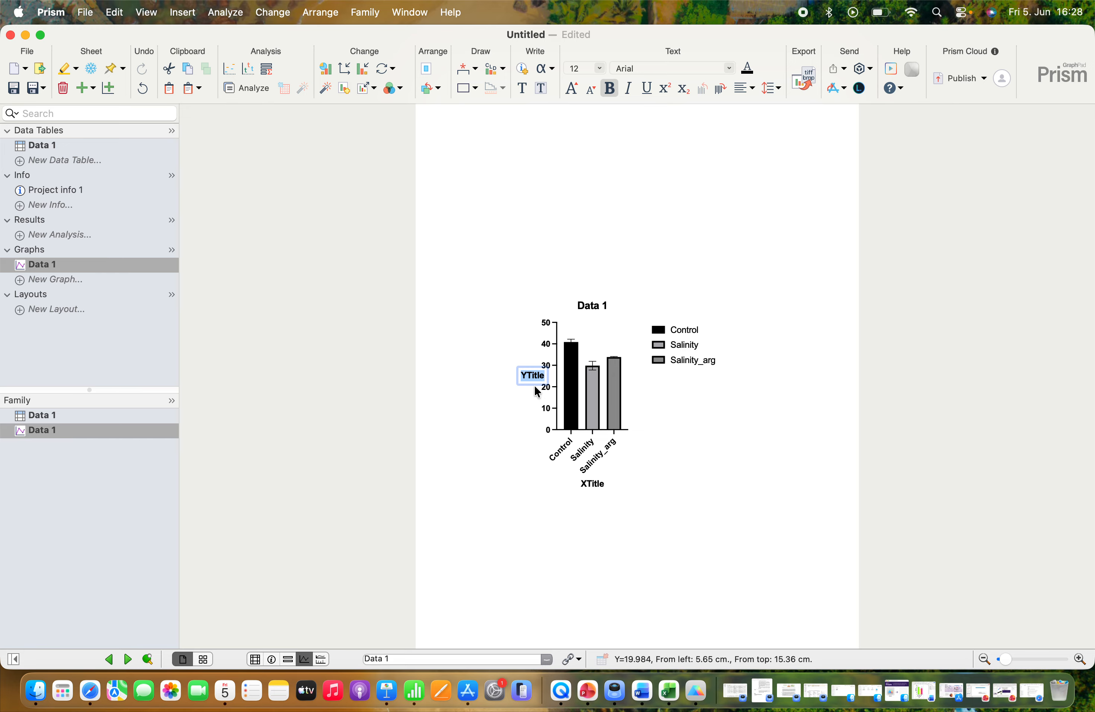
text(P)
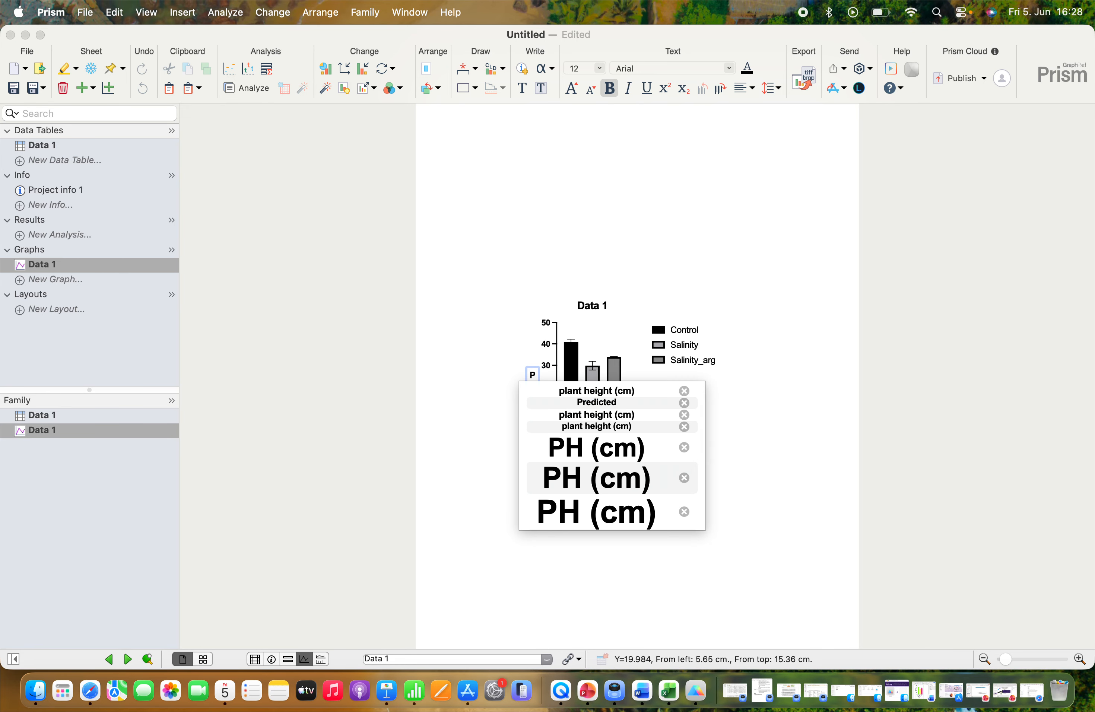
click(574, 390)
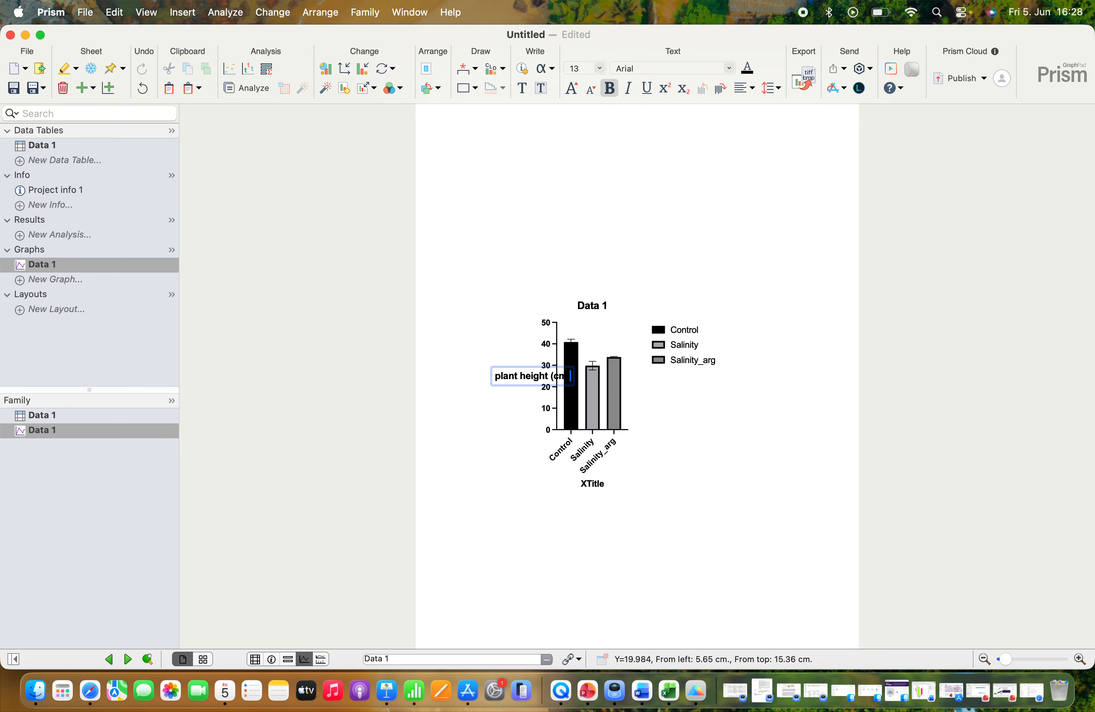
Step: Finish editing the Y-axis title and delete the "Data 1" title above the graph
click(525, 446)
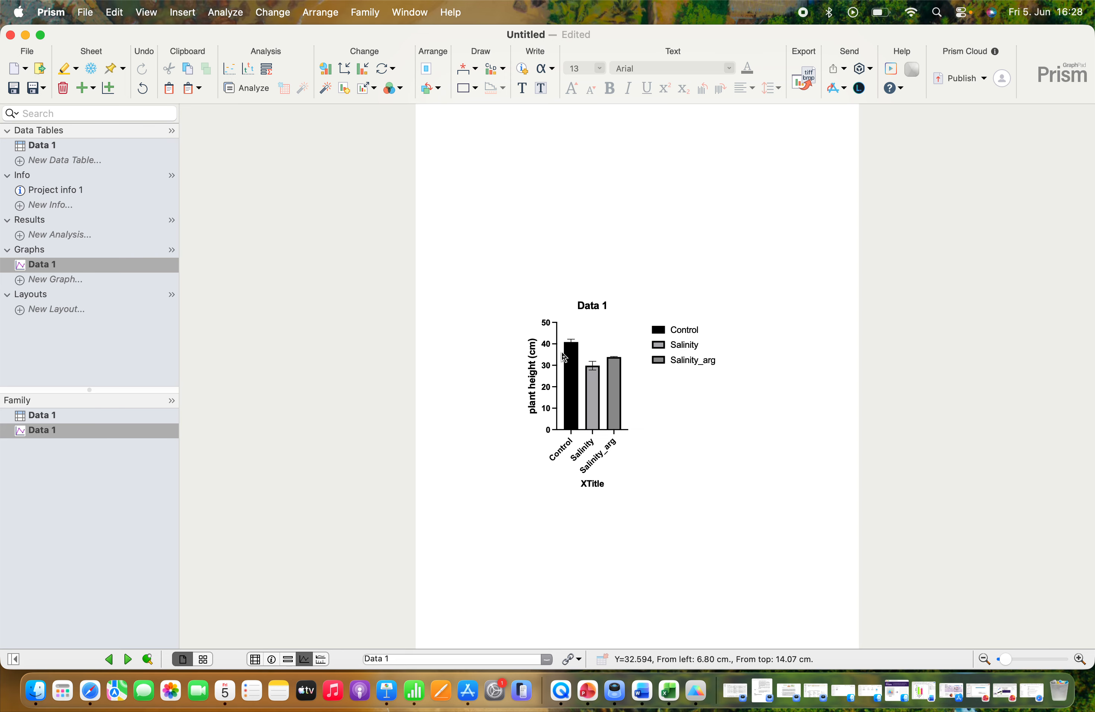
click(582, 313)
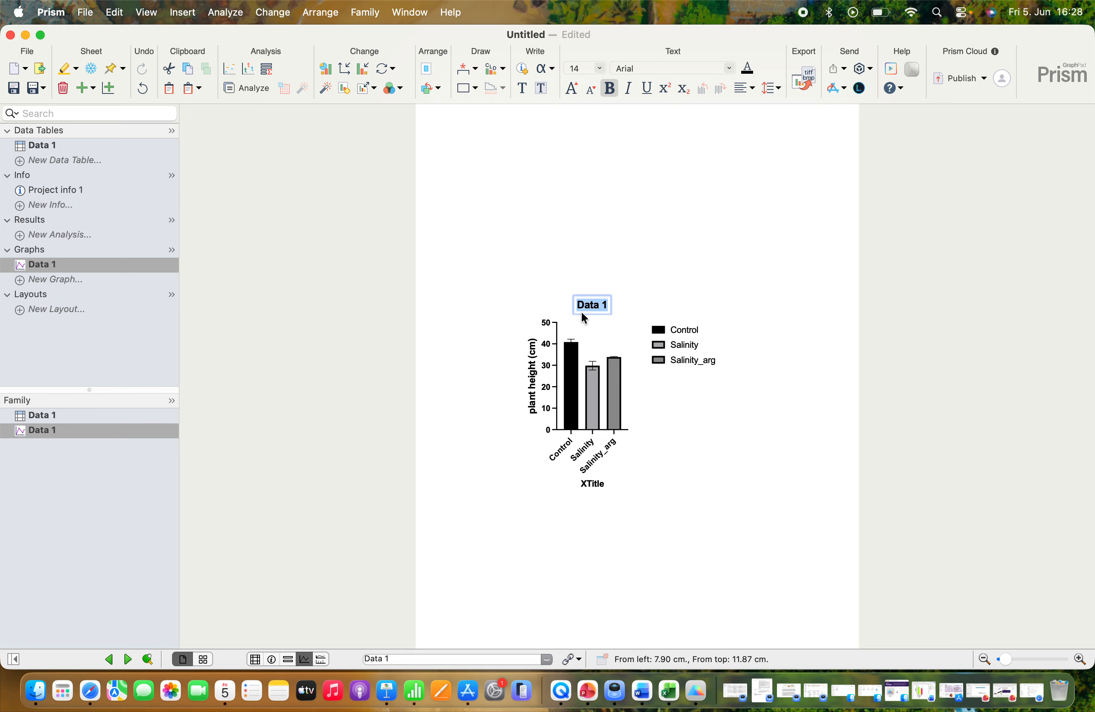
key(BackSpace)
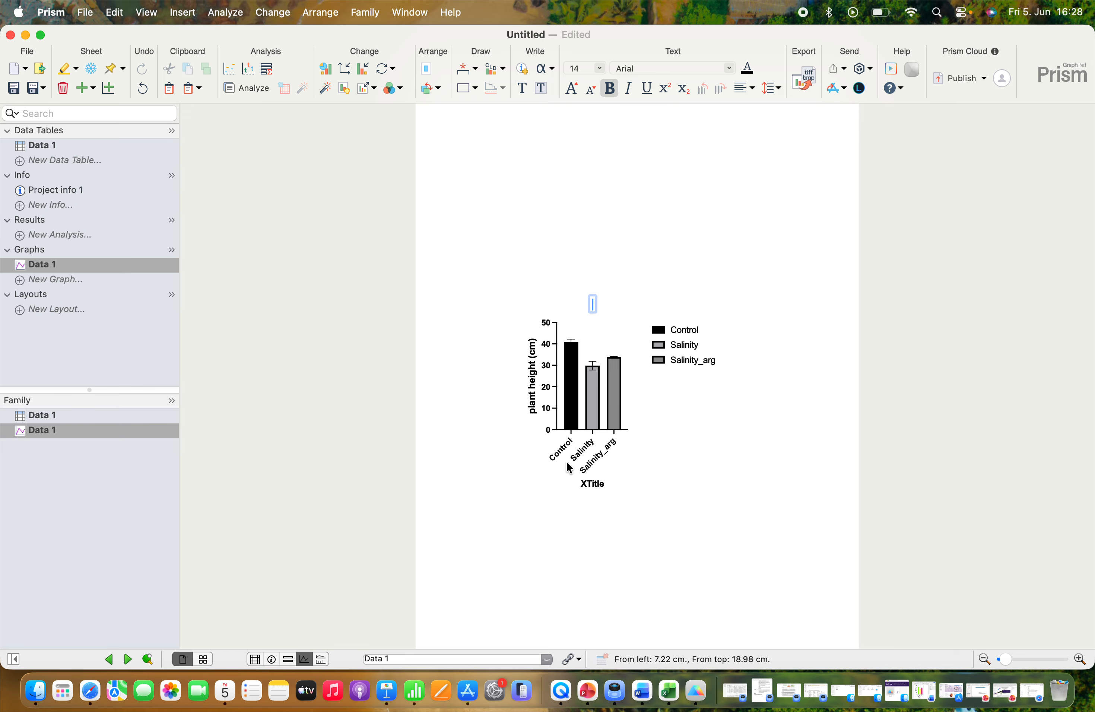
Step: Delete the Control, Salinity and Salinity_arg legend entries beside the graph
click(676, 331)
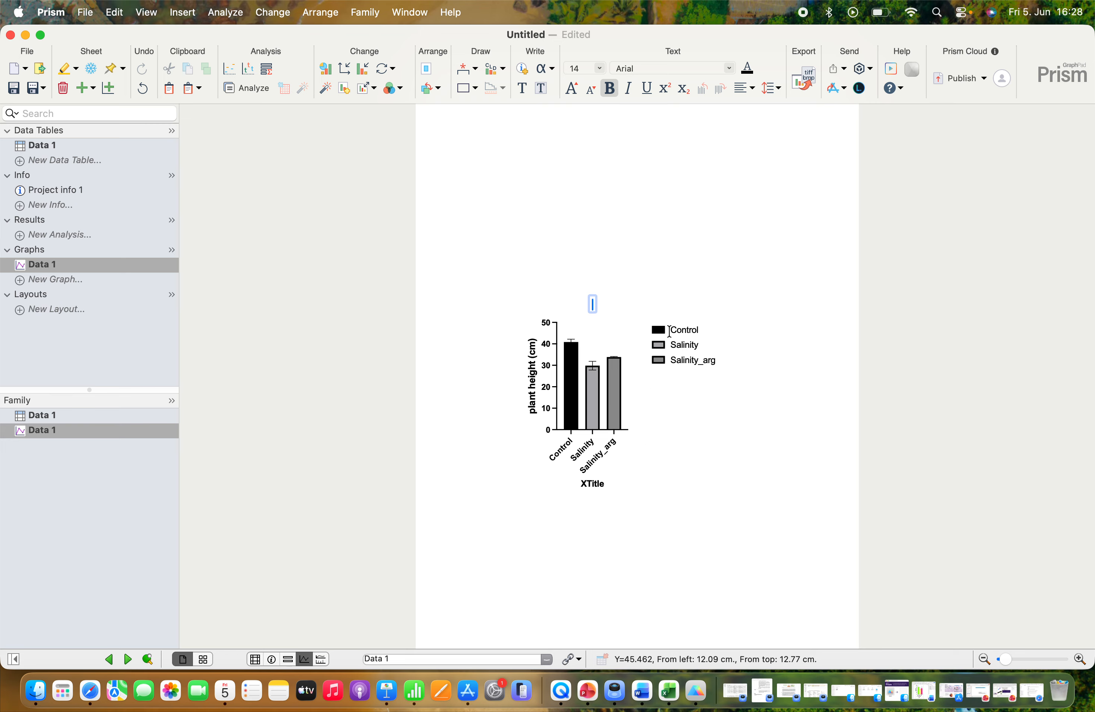
key(Delete)
click(674, 348)
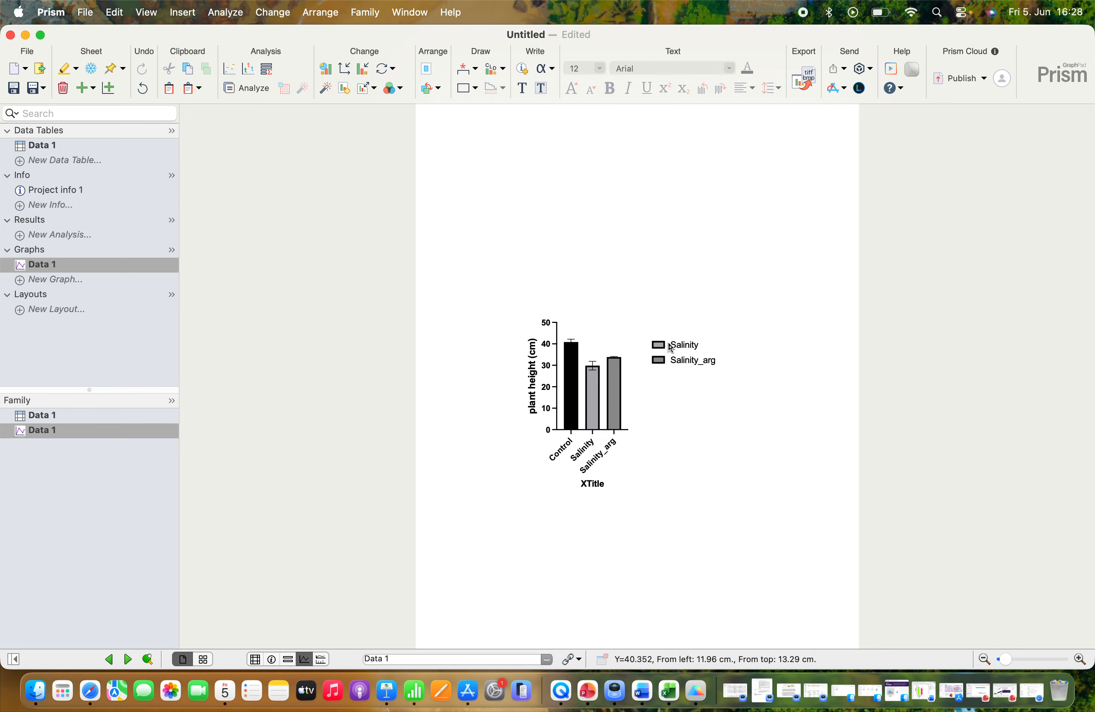
key(Delete)
click(672, 362)
key(Delete)
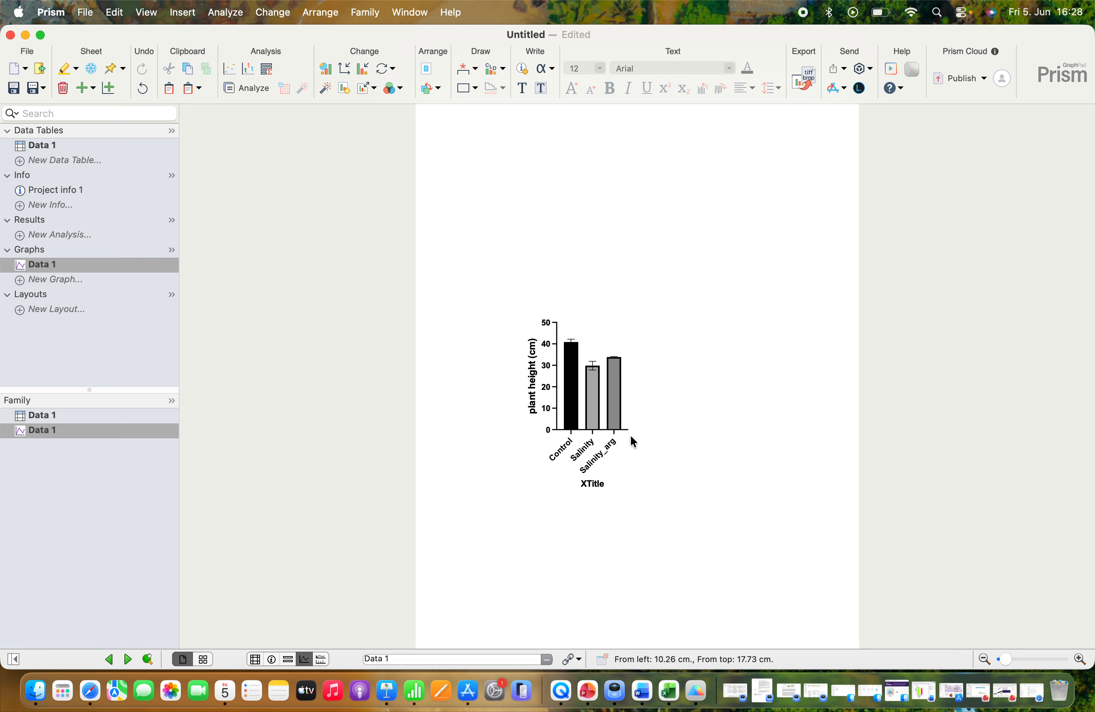
Step: Set the bar fill colors to green for Control, Maraschino red for Salinity and Aqua blue for Salinity_arg
mouse_move(568, 427)
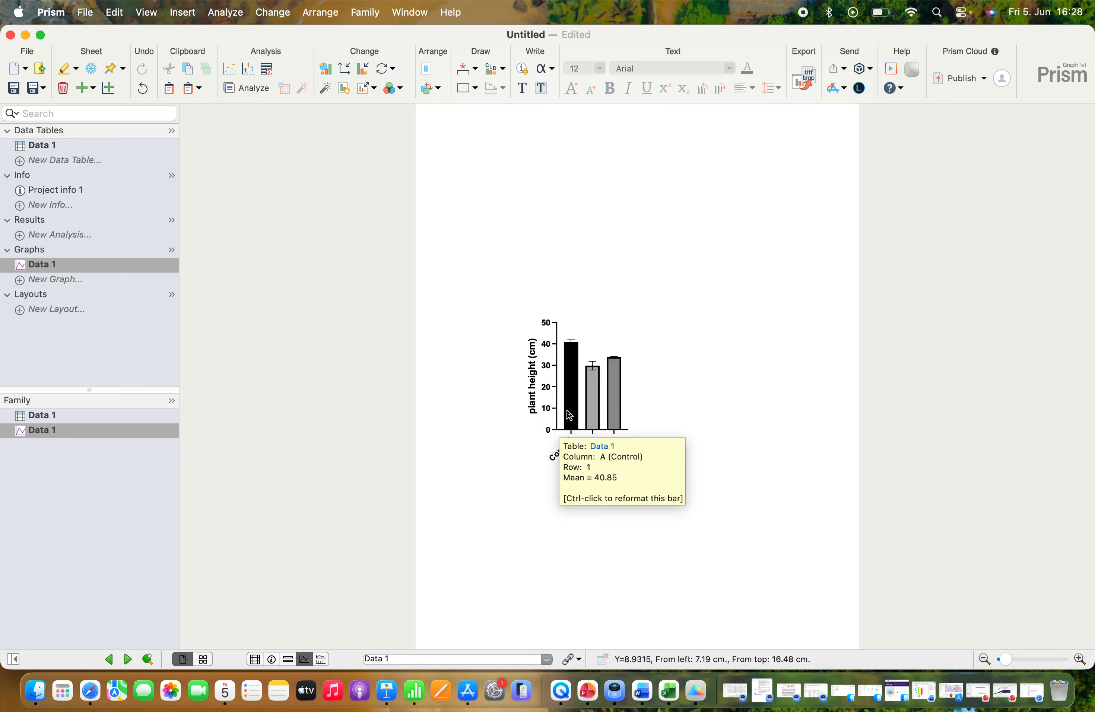
double_click(569, 416)
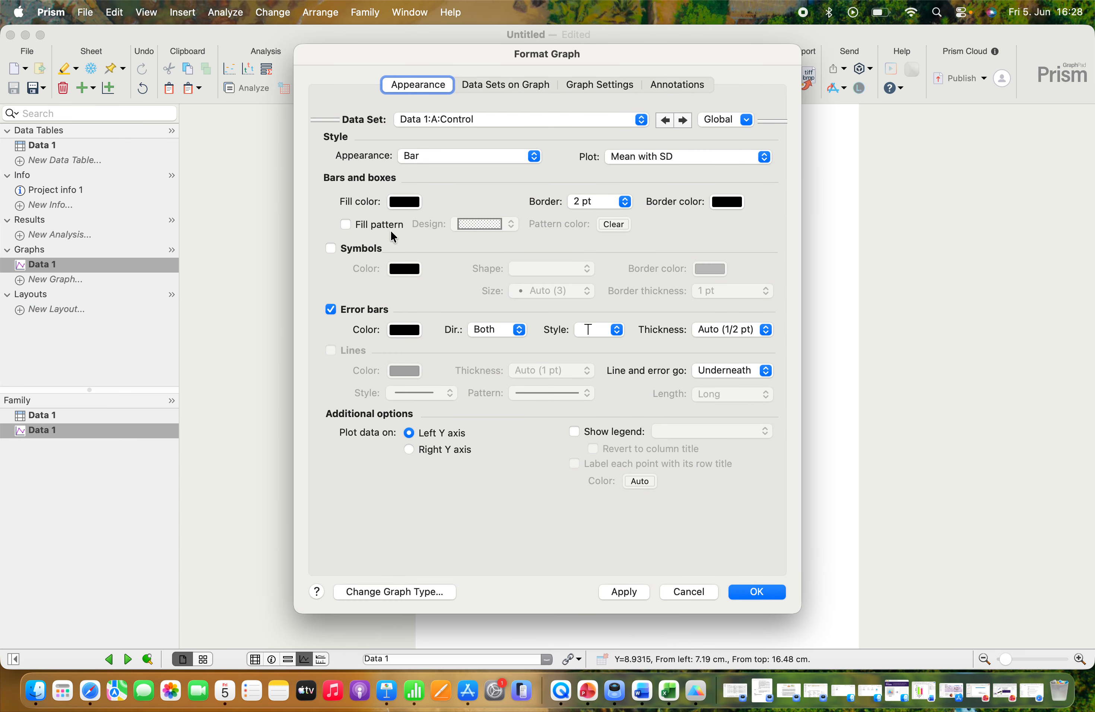
click(398, 207)
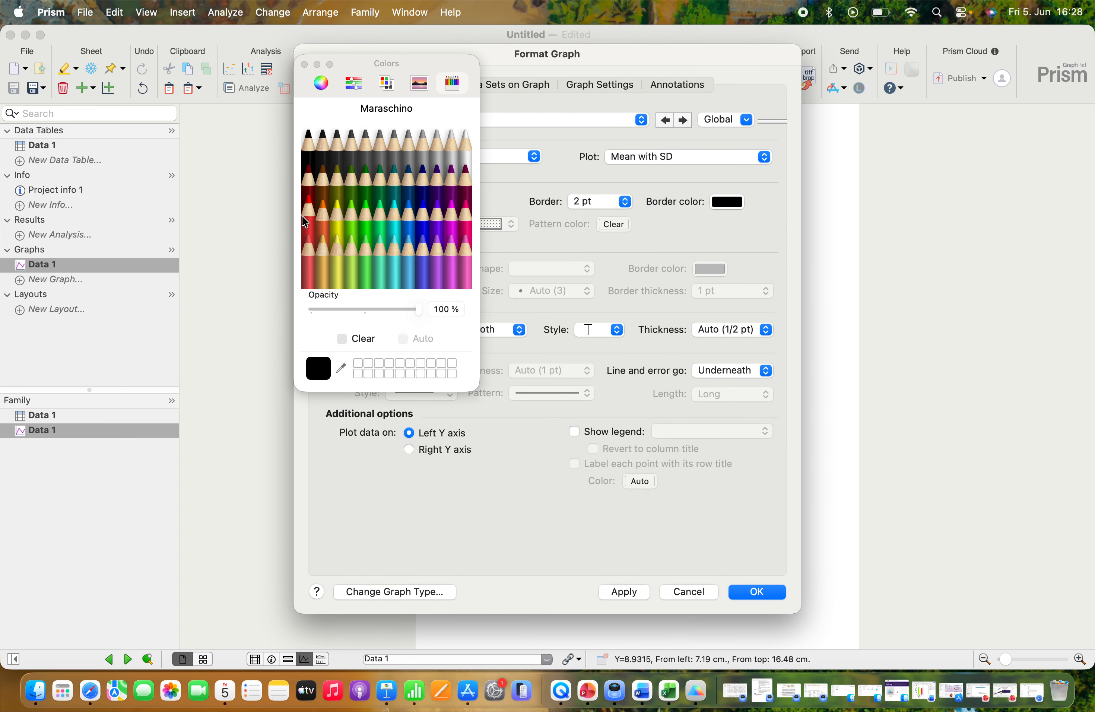
click(365, 180)
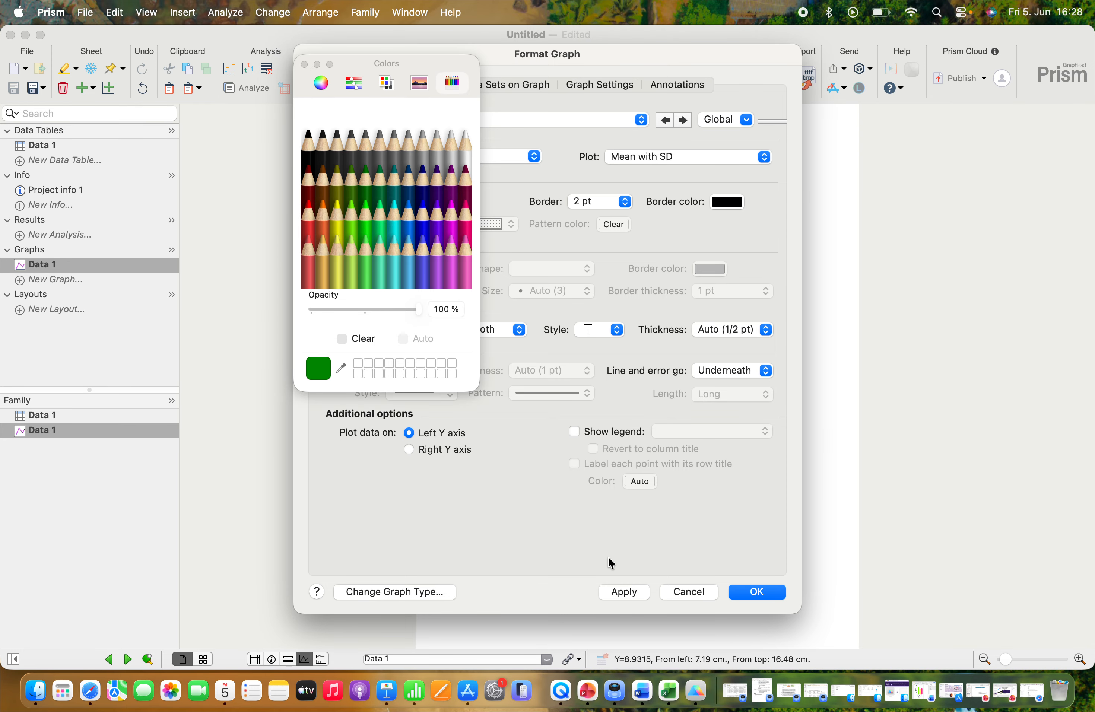
click(613, 122)
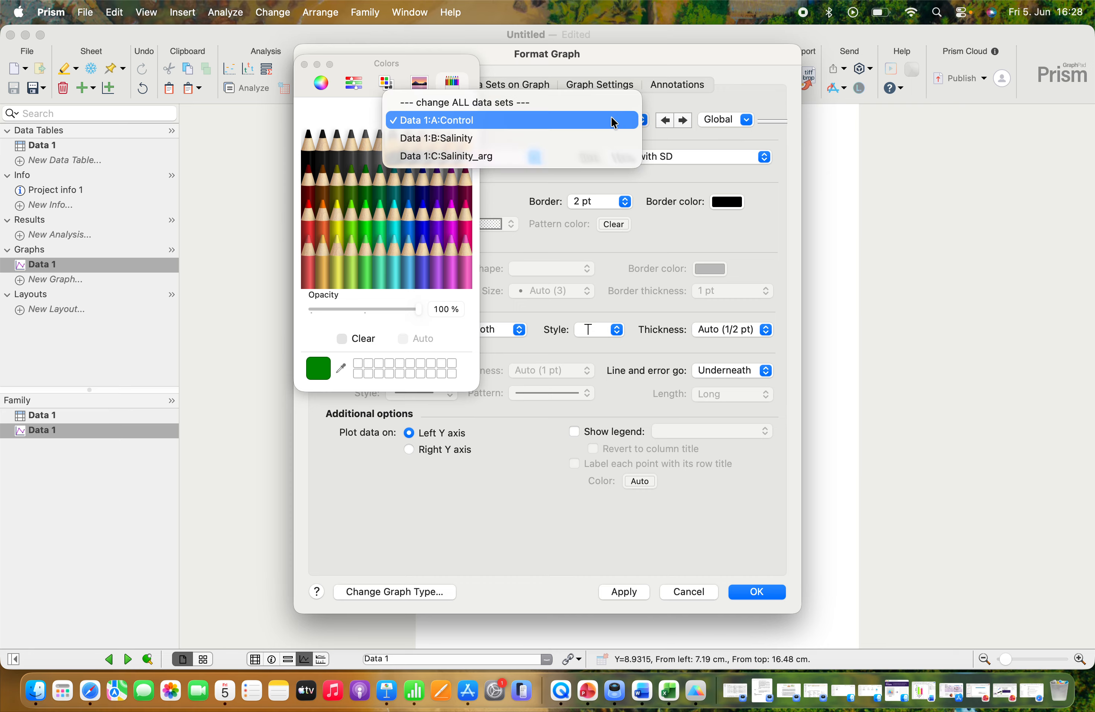
click(611, 138)
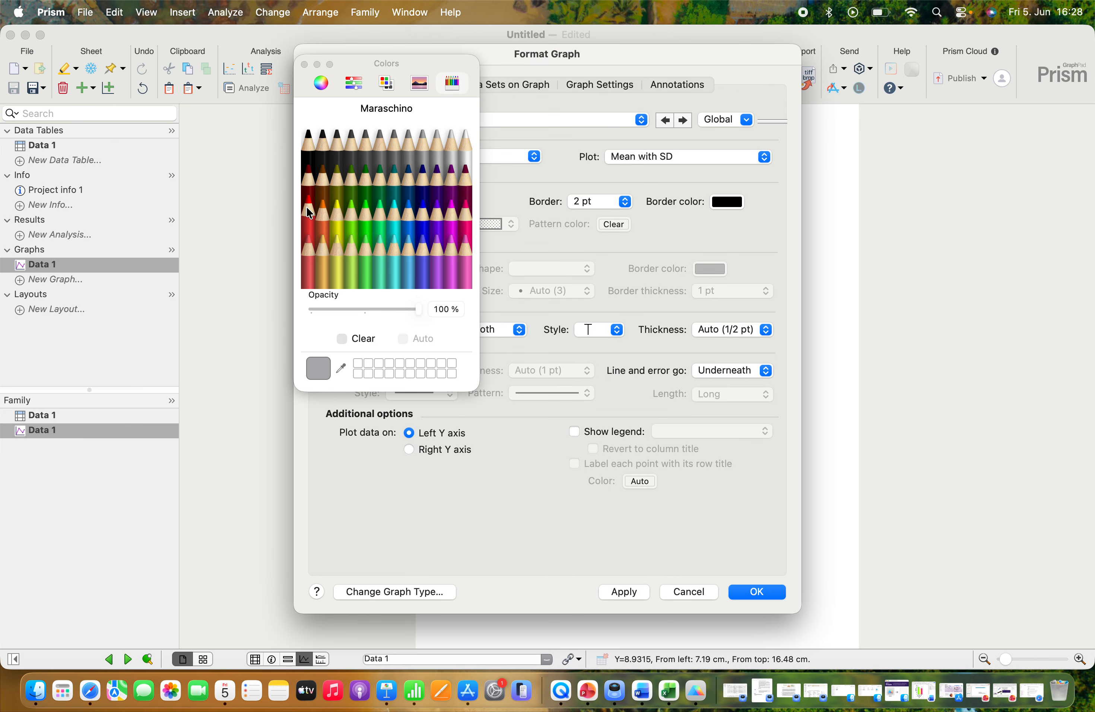
click(316, 212)
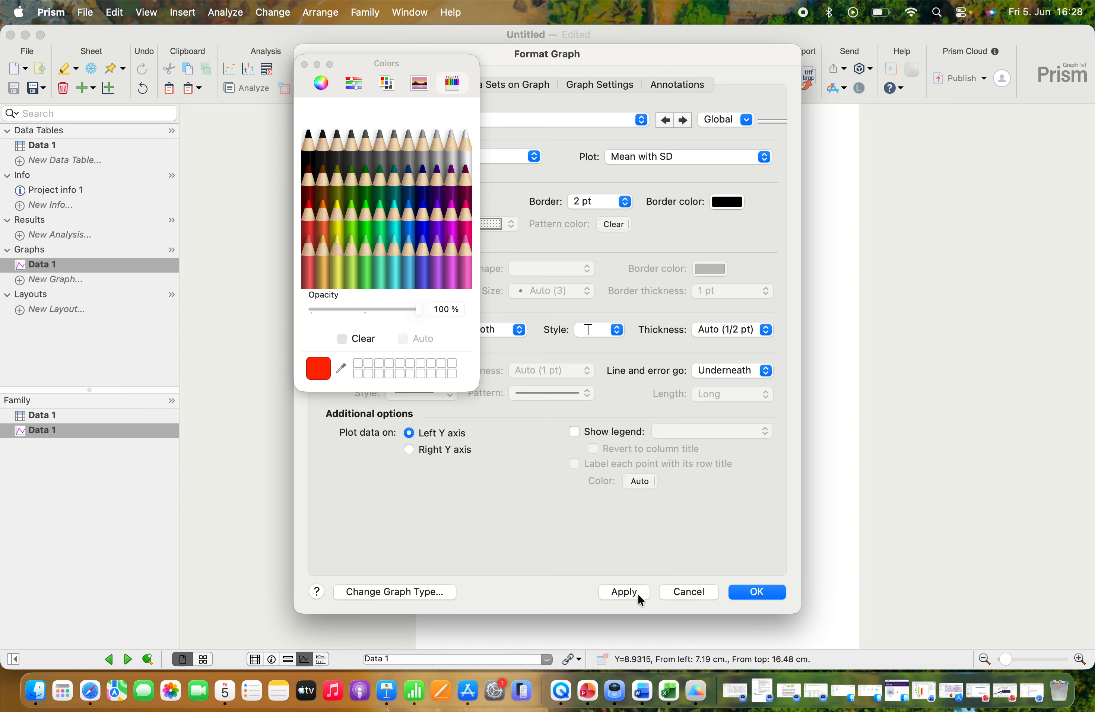
click(567, 124)
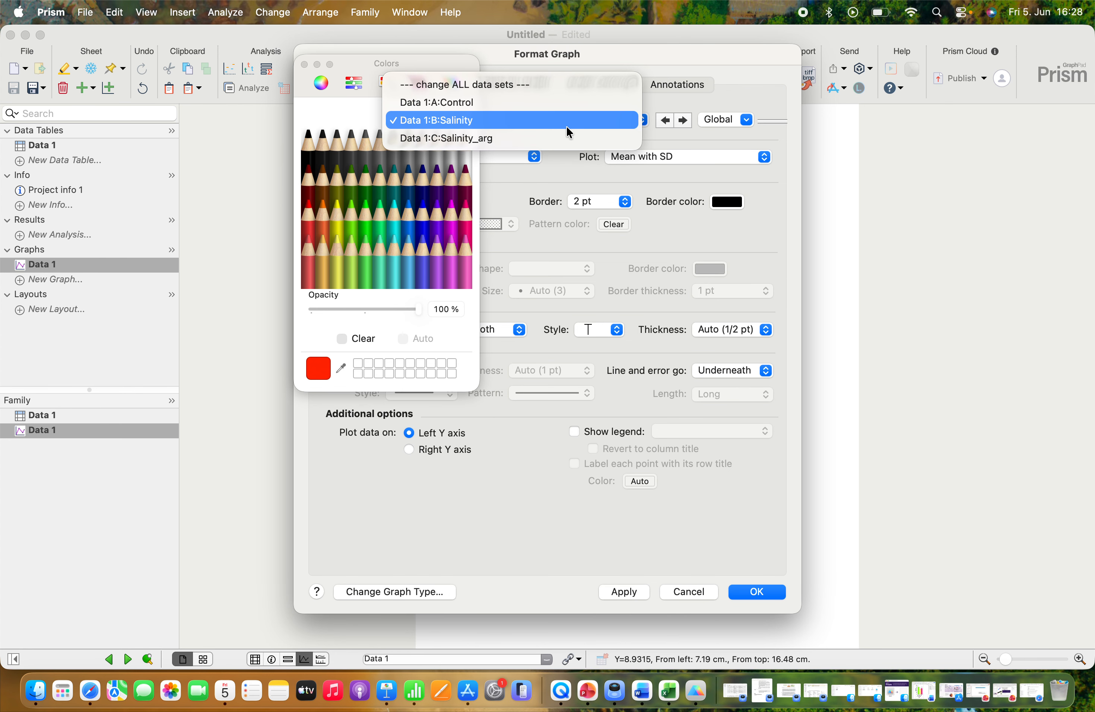
click(557, 133)
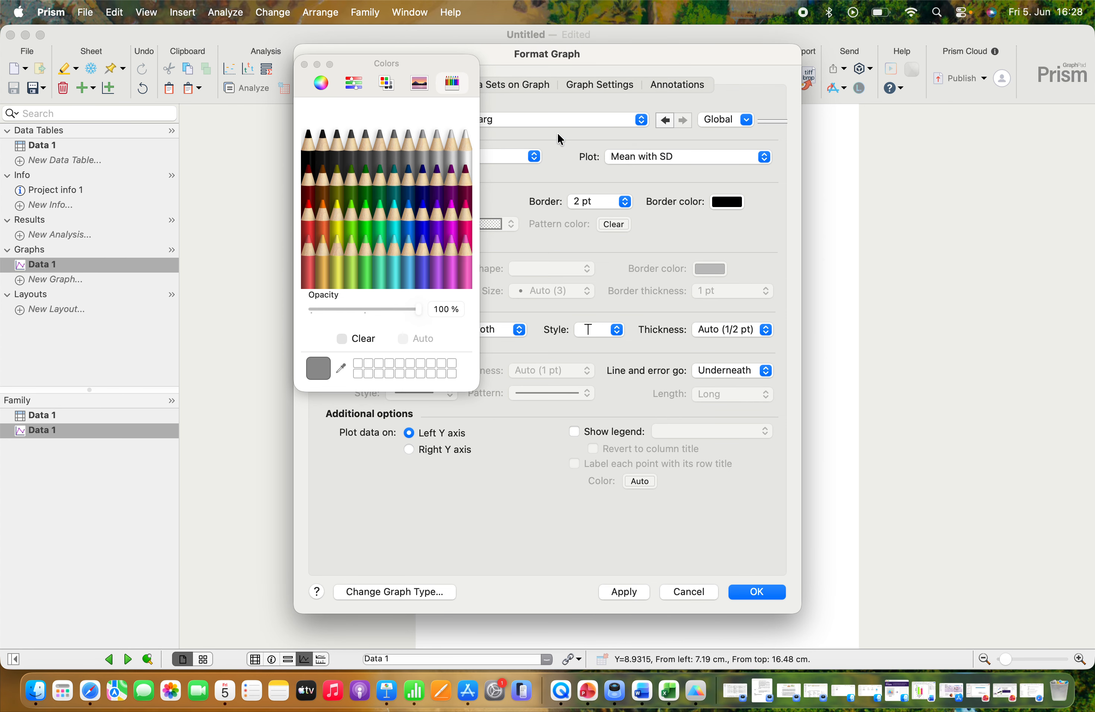
click(407, 215)
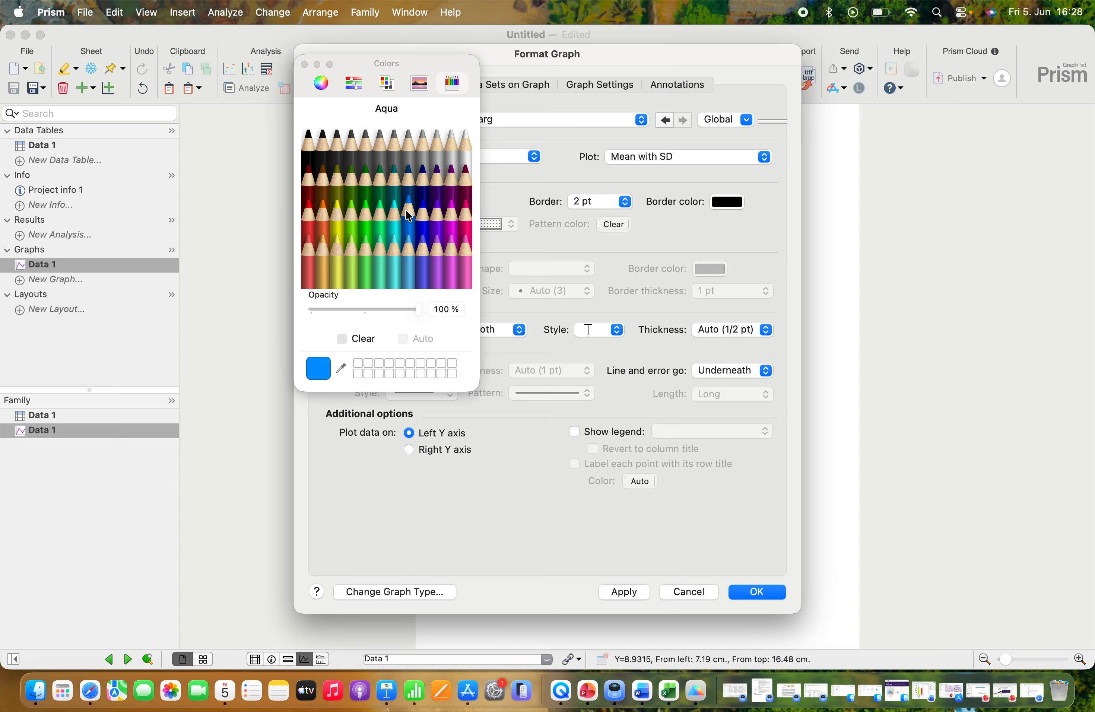
click(758, 592)
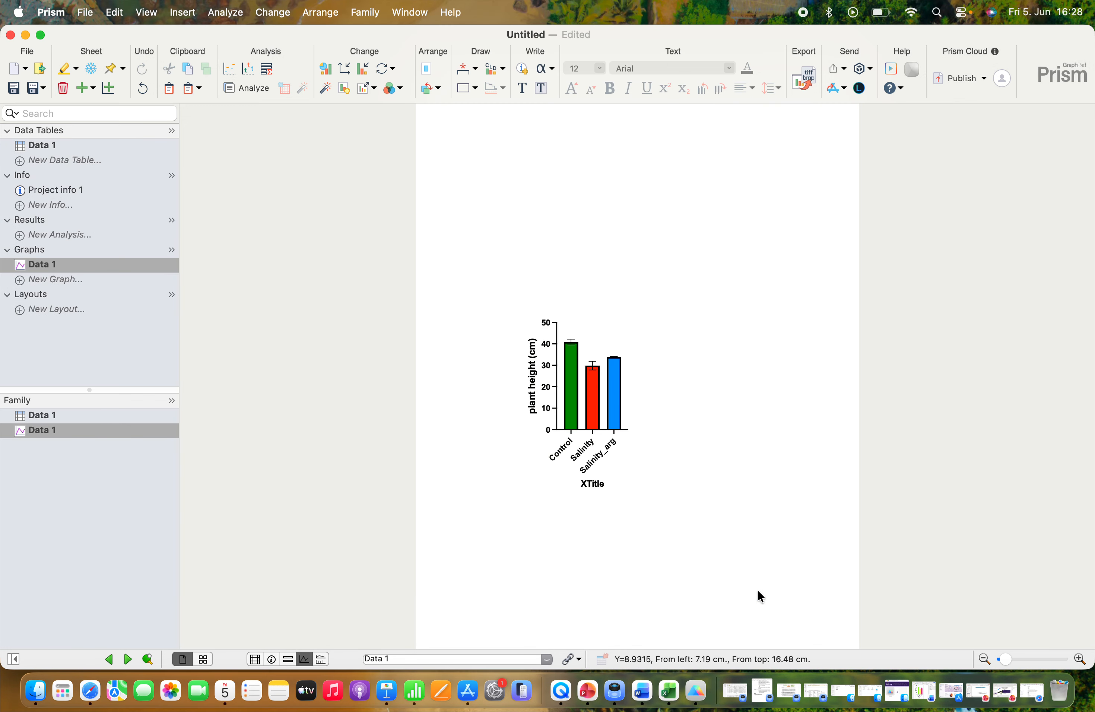
Step: Set the bar border to None for the Control, Salinity and Salinity_arg data sets
click(572, 400)
double_click(572, 400)
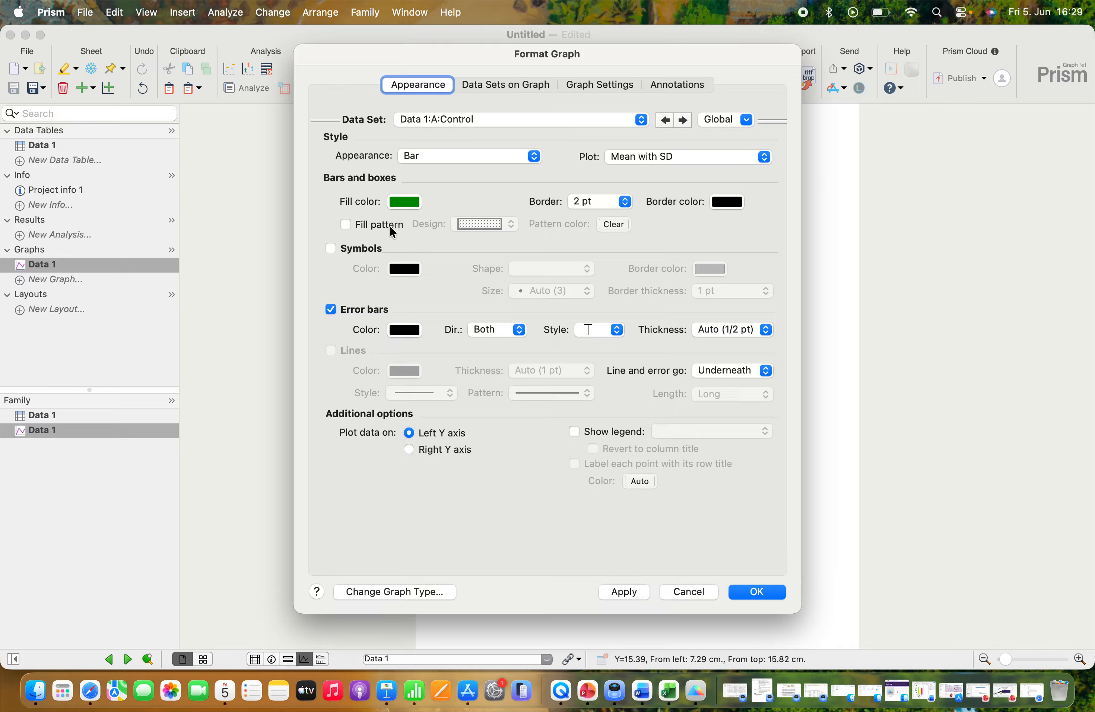
click(606, 203)
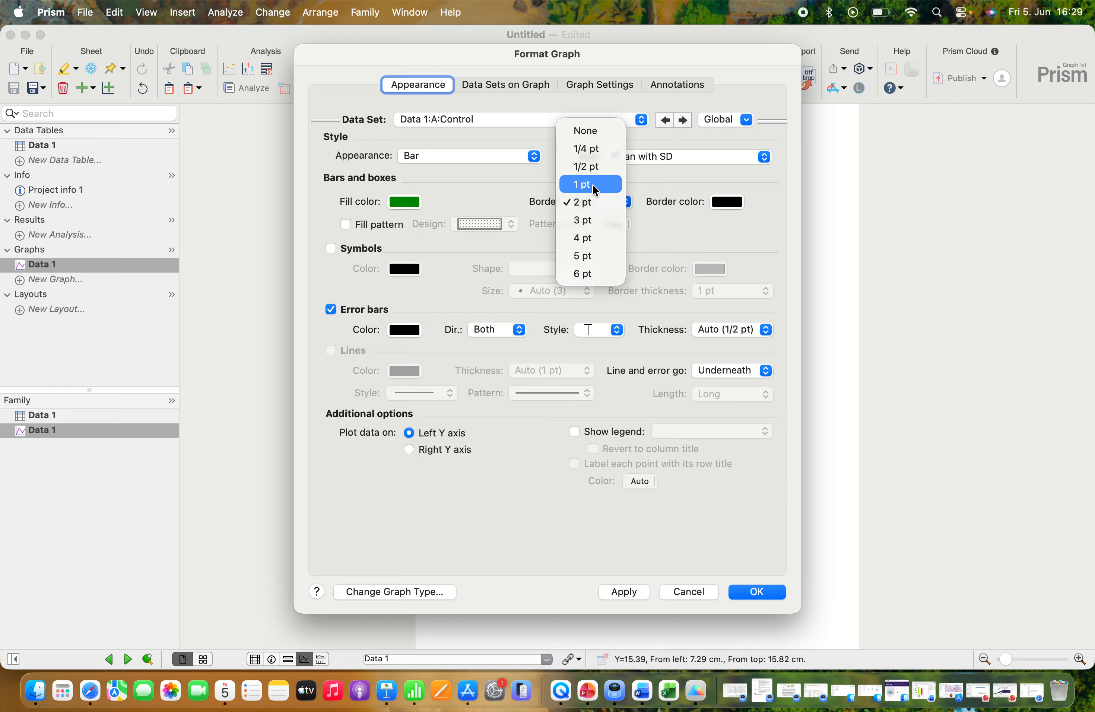
click(585, 131)
click(572, 118)
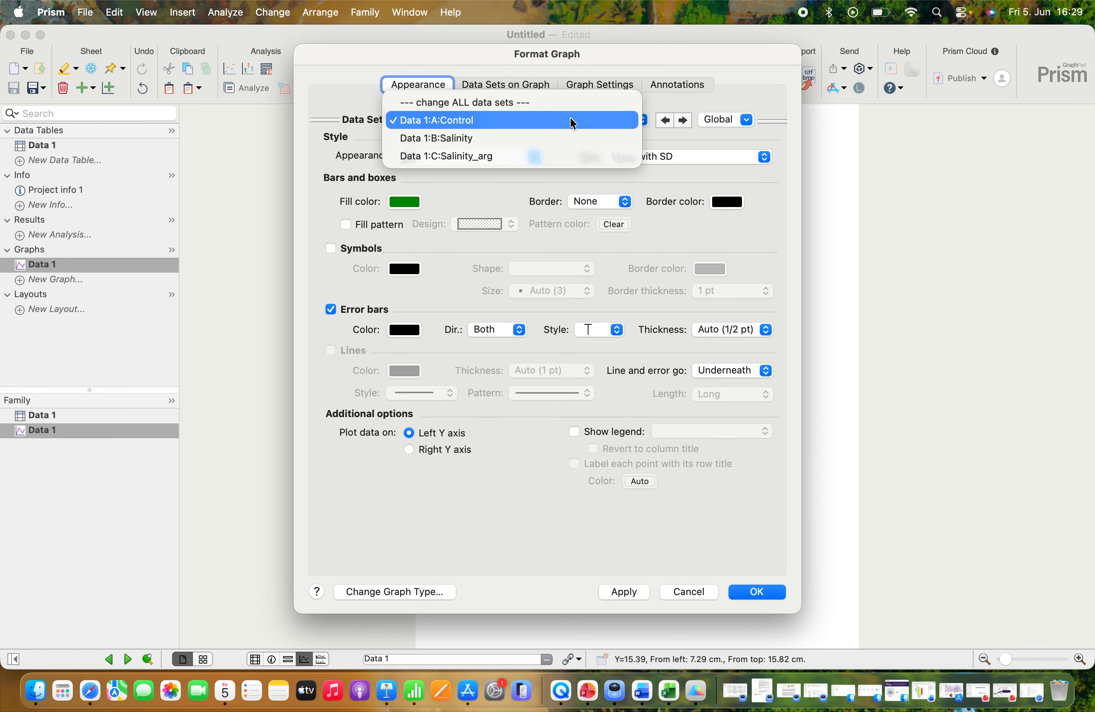
click(545, 138)
click(588, 202)
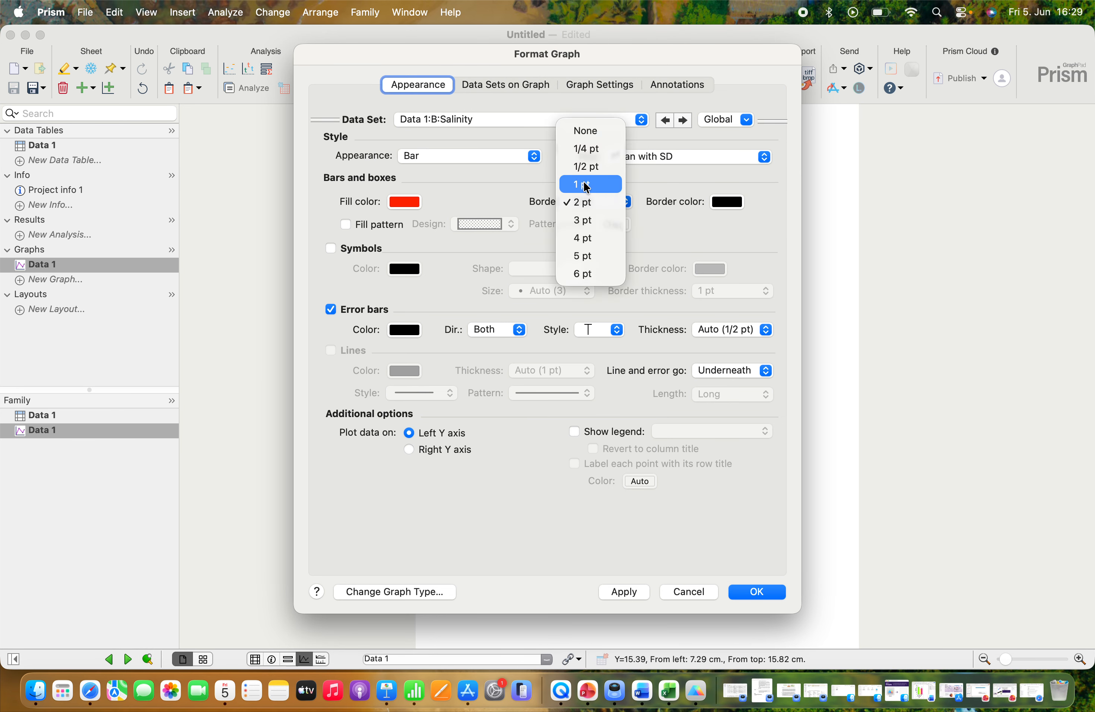
click(581, 126)
click(571, 116)
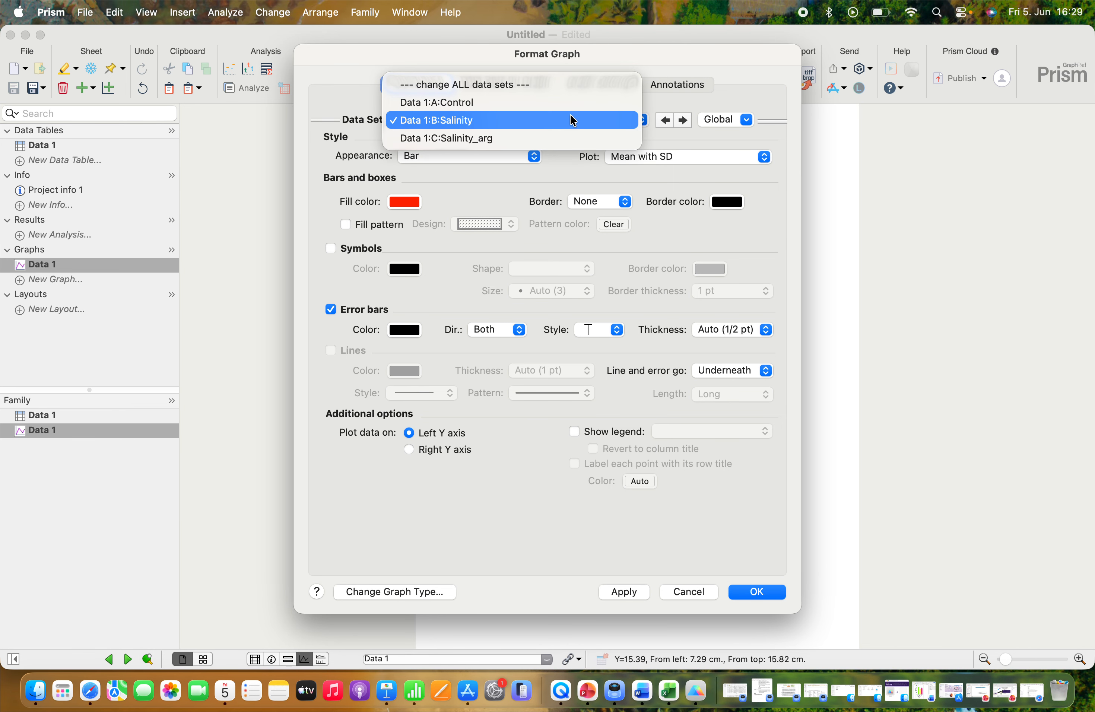
click(542, 137)
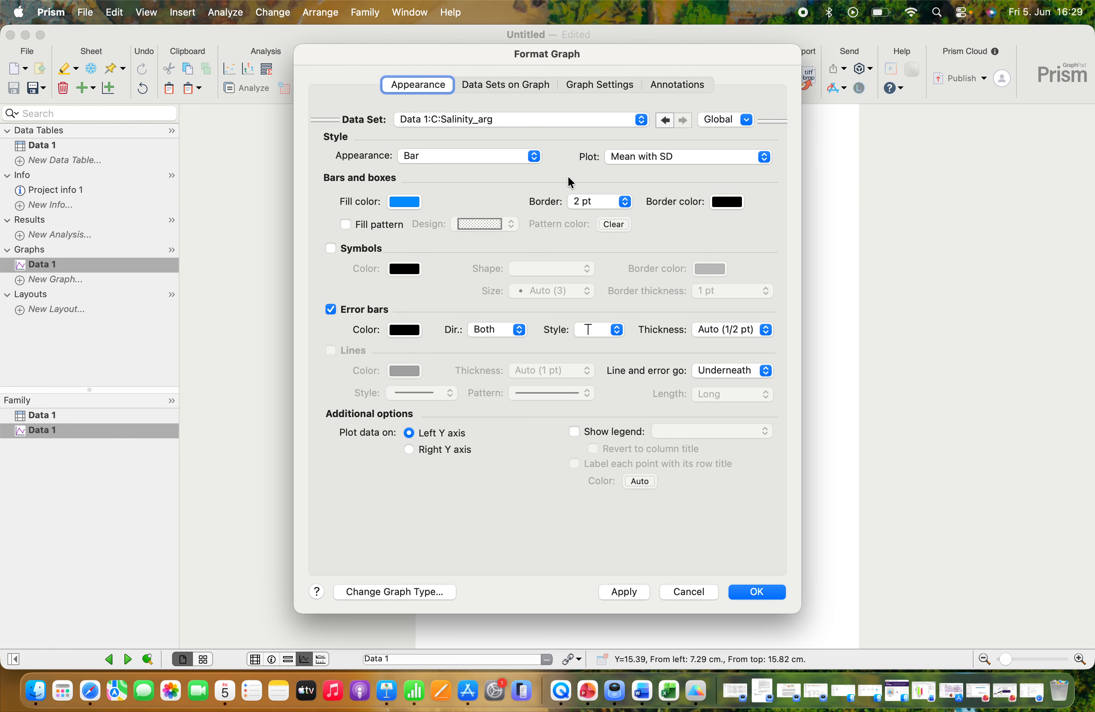
click(589, 203)
click(582, 134)
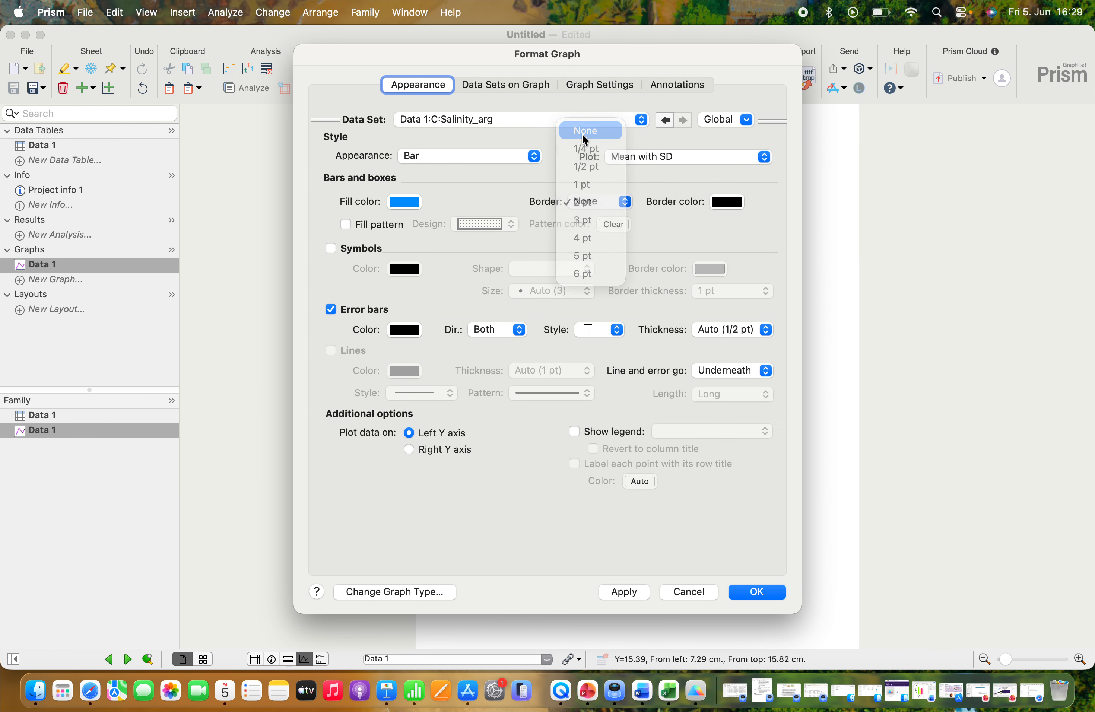
click(749, 595)
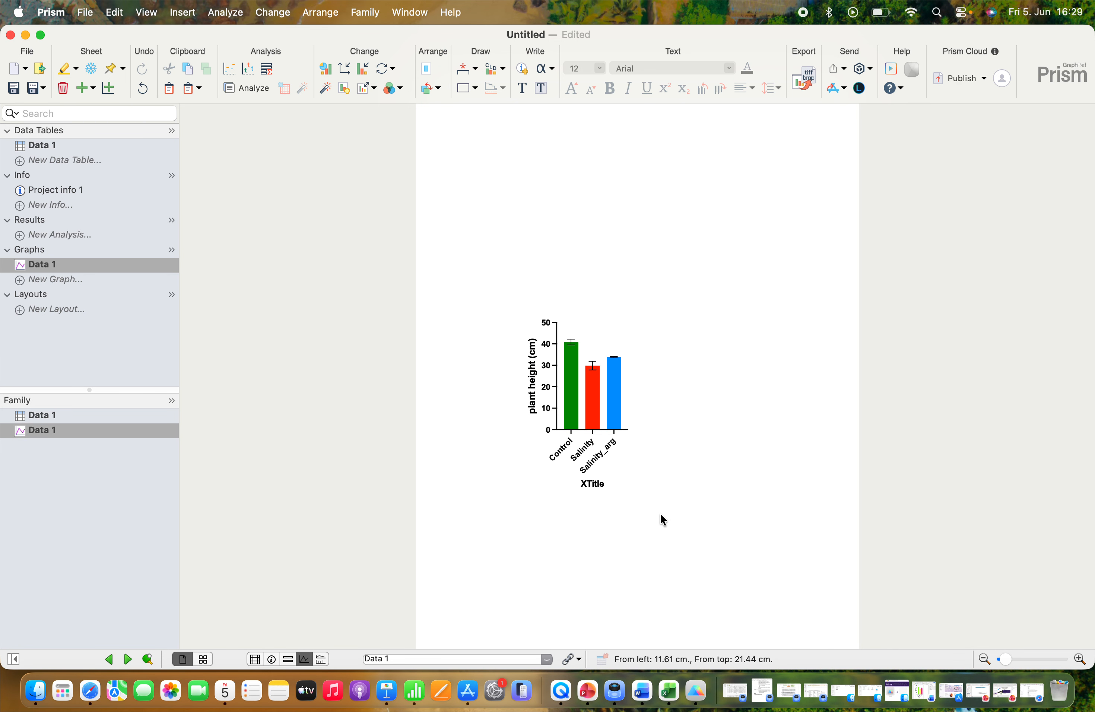
Step: Delete the "XTitle" placeholder below the graph's X axis
double_click(593, 483)
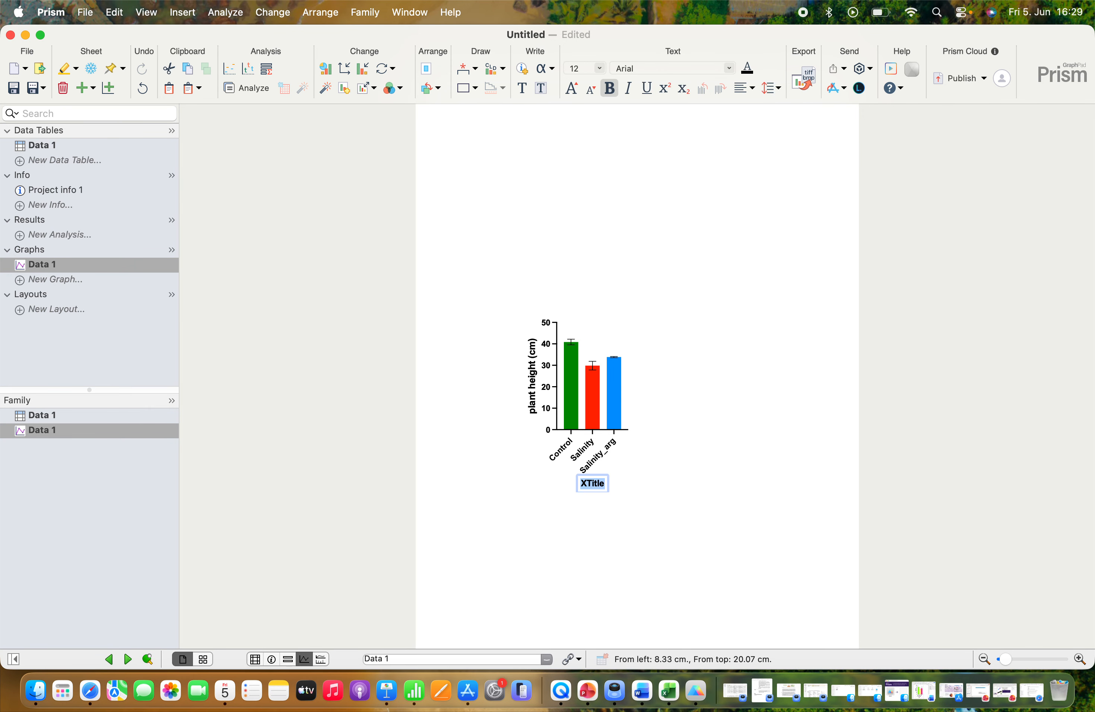
key(BackSpace)
click(516, 531)
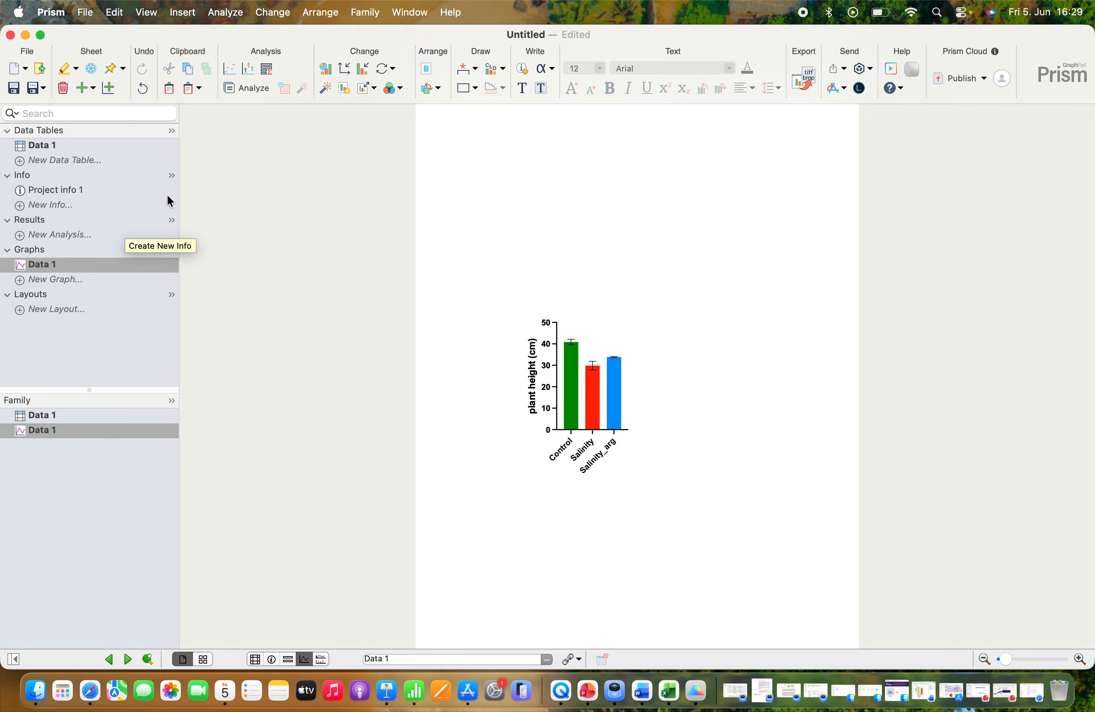
Step: Start a One-way ANOVA on the Control, Salinity and Salinity_arg data sets of table Data 1
click(244, 90)
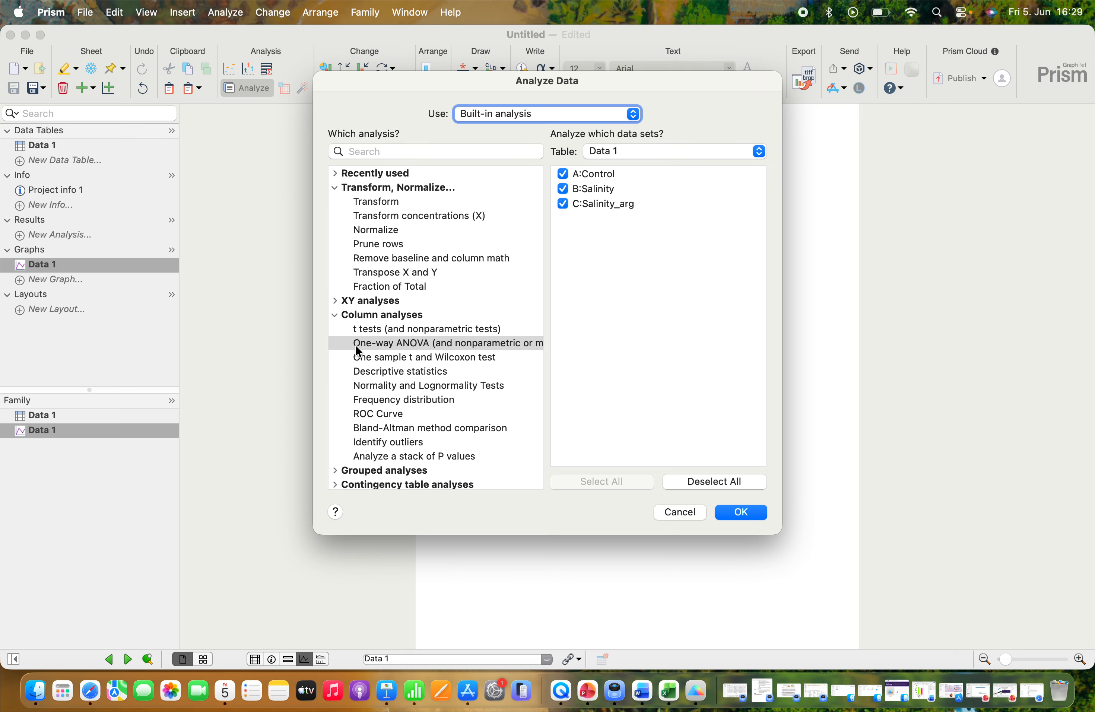
click(356, 316)
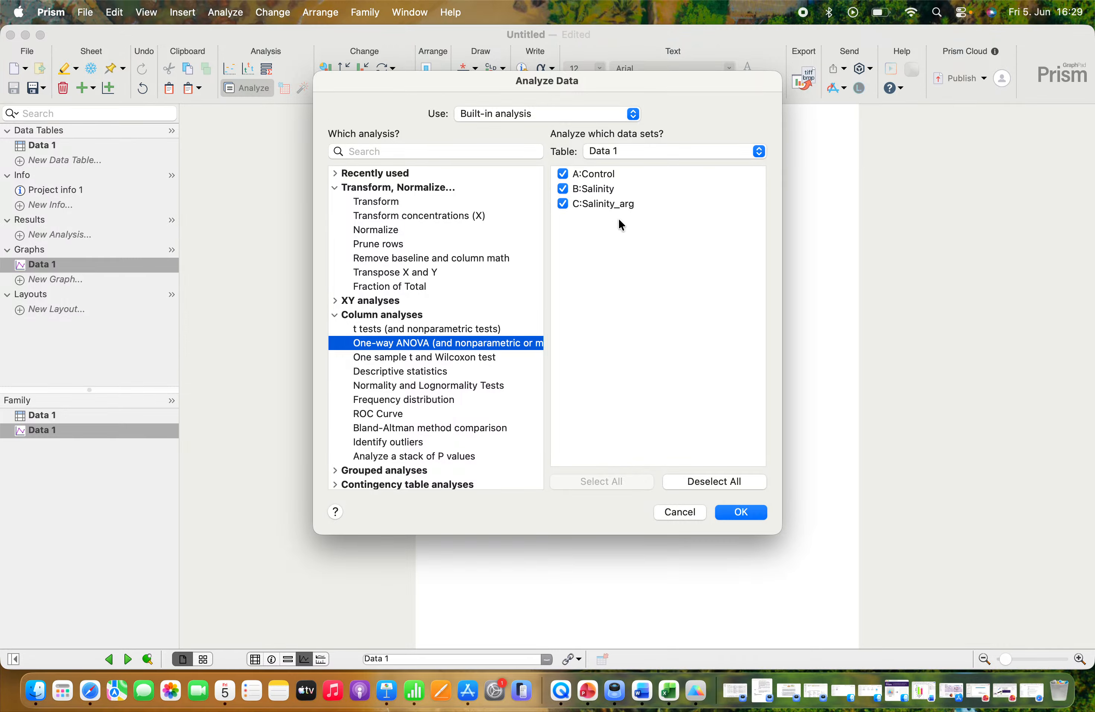
click(740, 512)
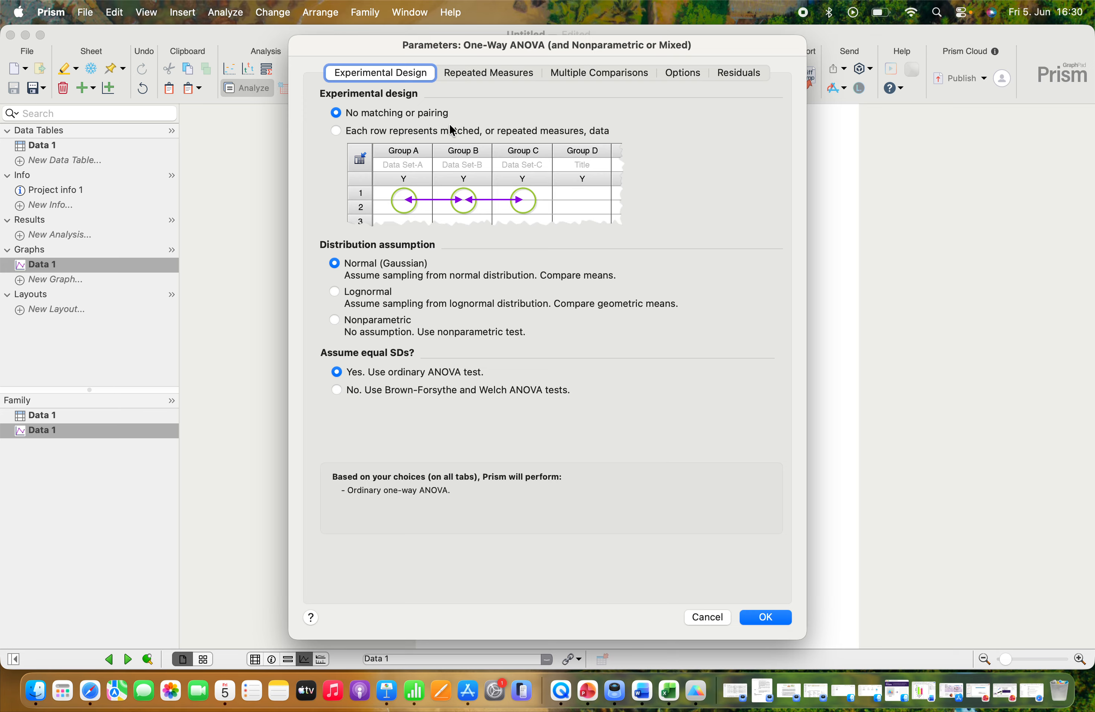
Step: Try follow-up comparisons against control column Group B: Salinity, and return to comparing each column's mean with every other column's
click(472, 81)
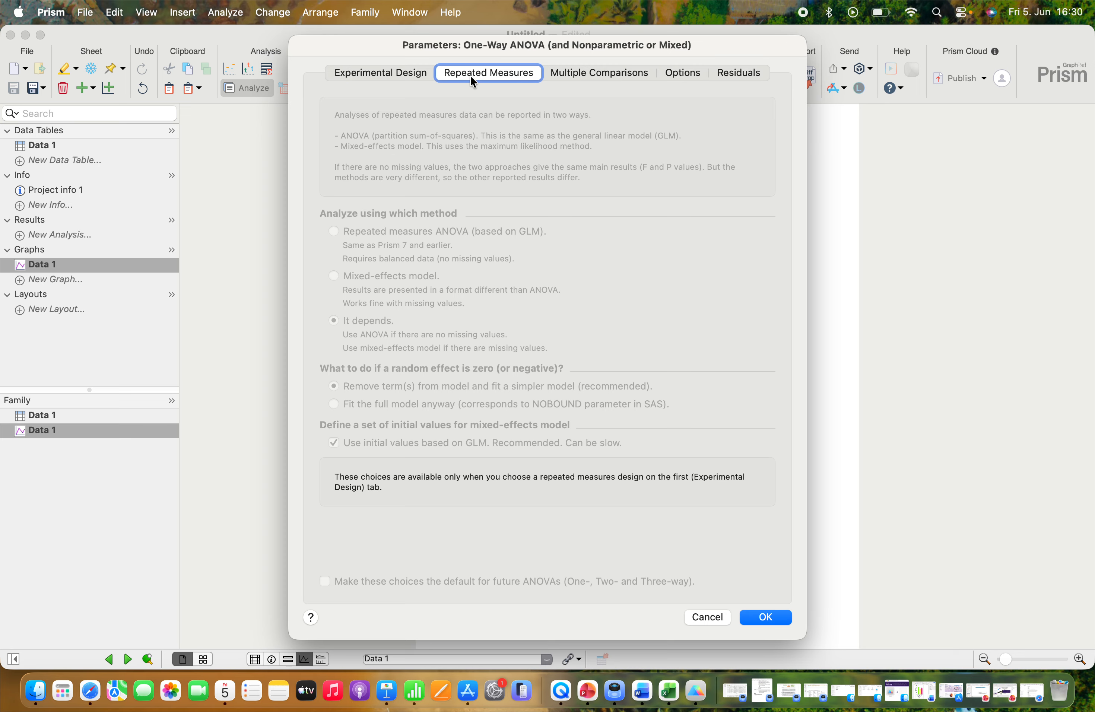
click(611, 76)
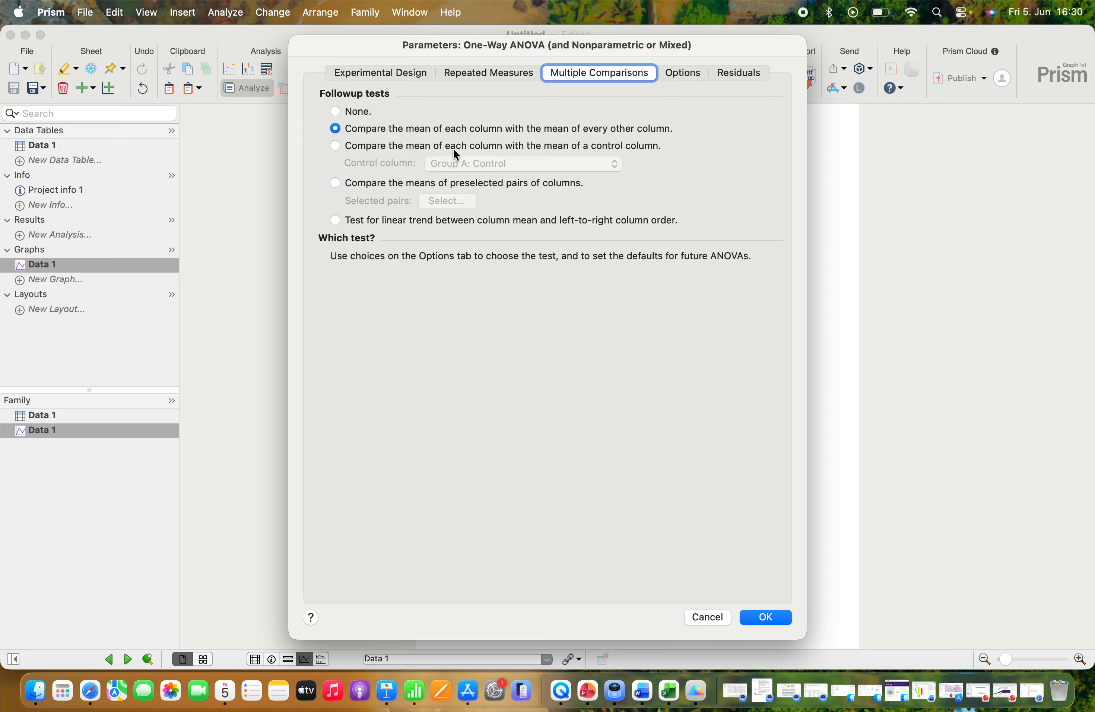
click(335, 145)
click(477, 161)
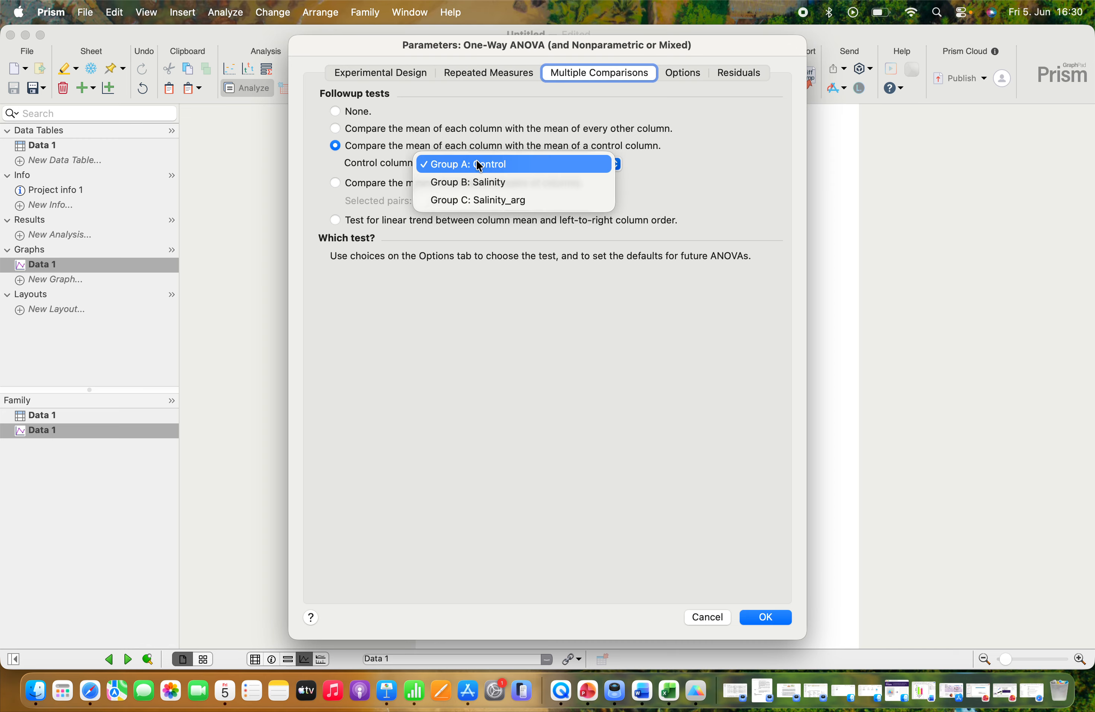
click(480, 185)
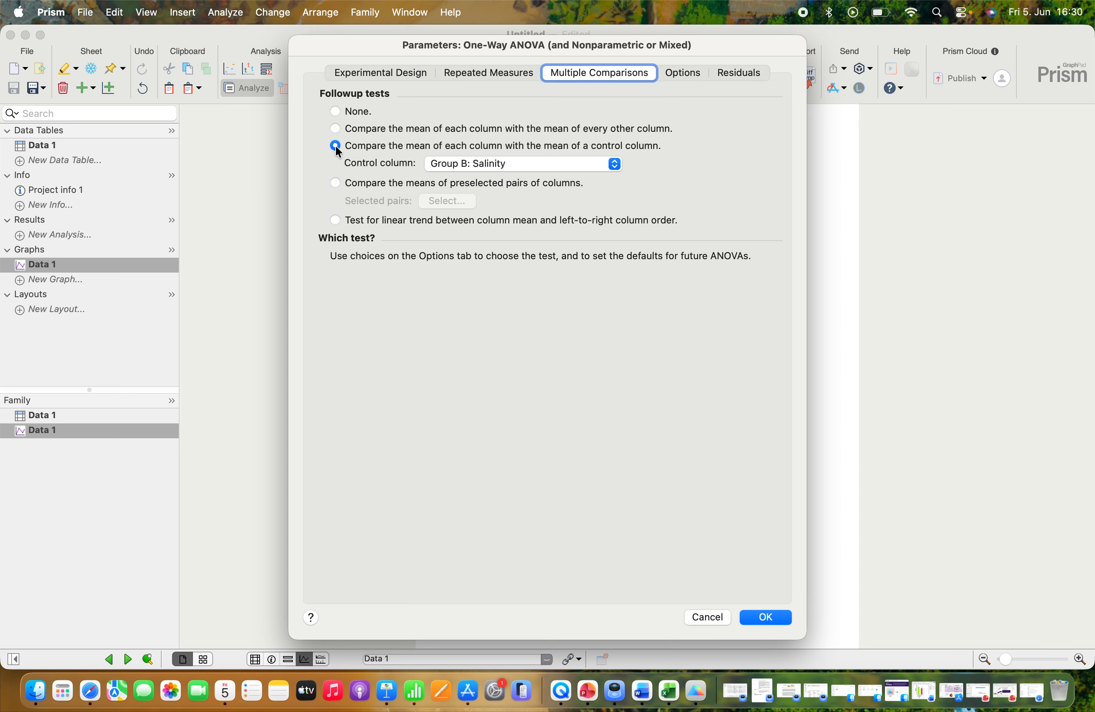
click(334, 128)
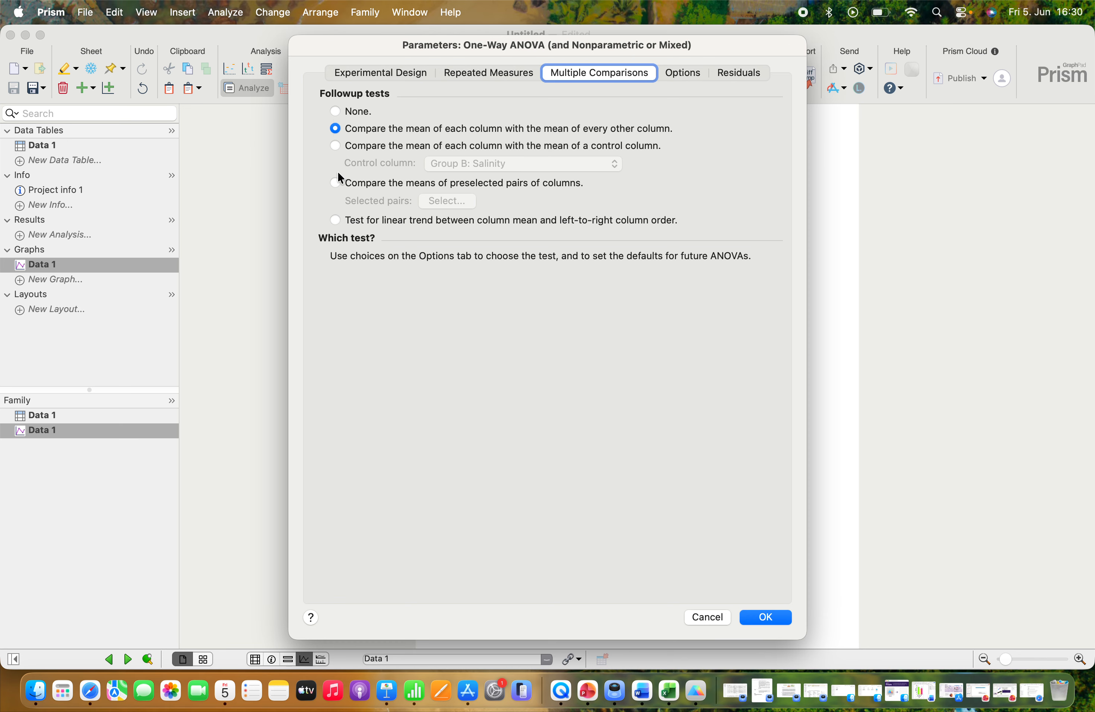
Step: Try preselected follow-up pairs Control vs. Salinity and Control vs. Salinity_arg, and return to comparing each column's mean with every other column's
click(335, 183)
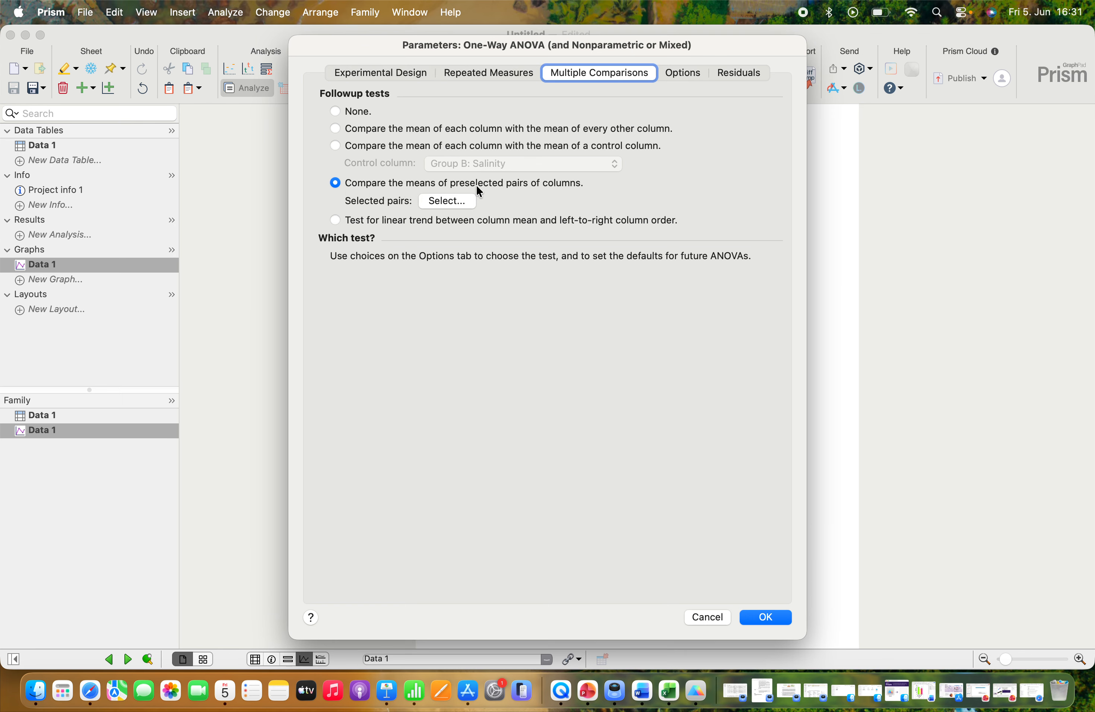
click(448, 201)
click(452, 287)
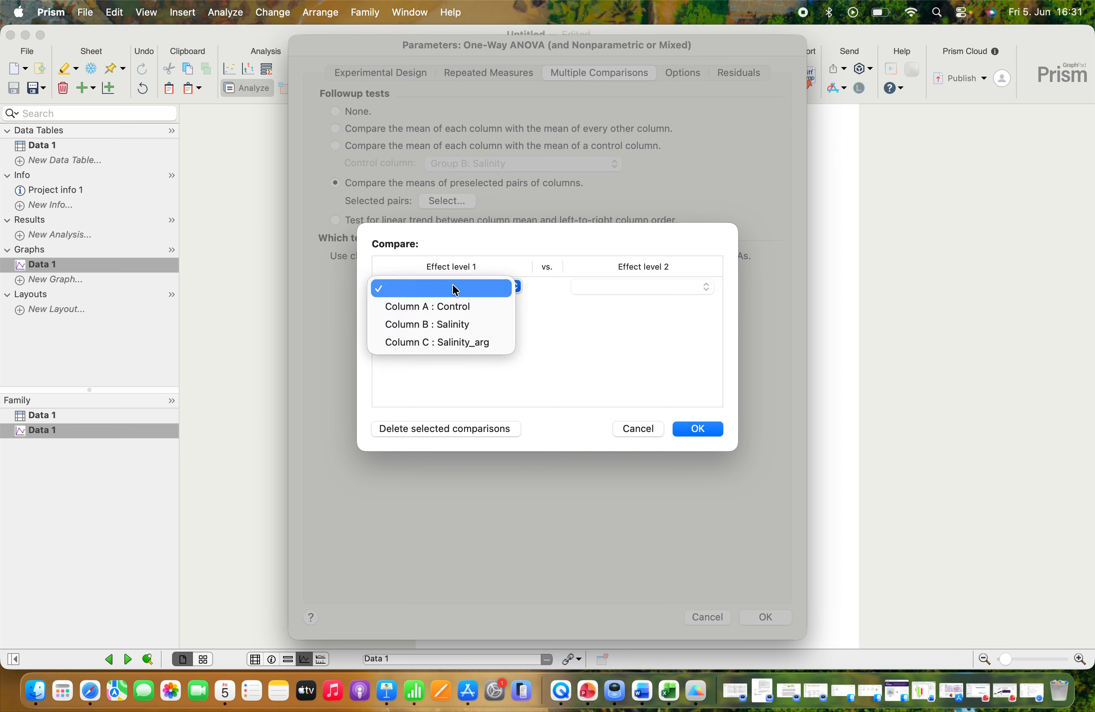
click(446, 309)
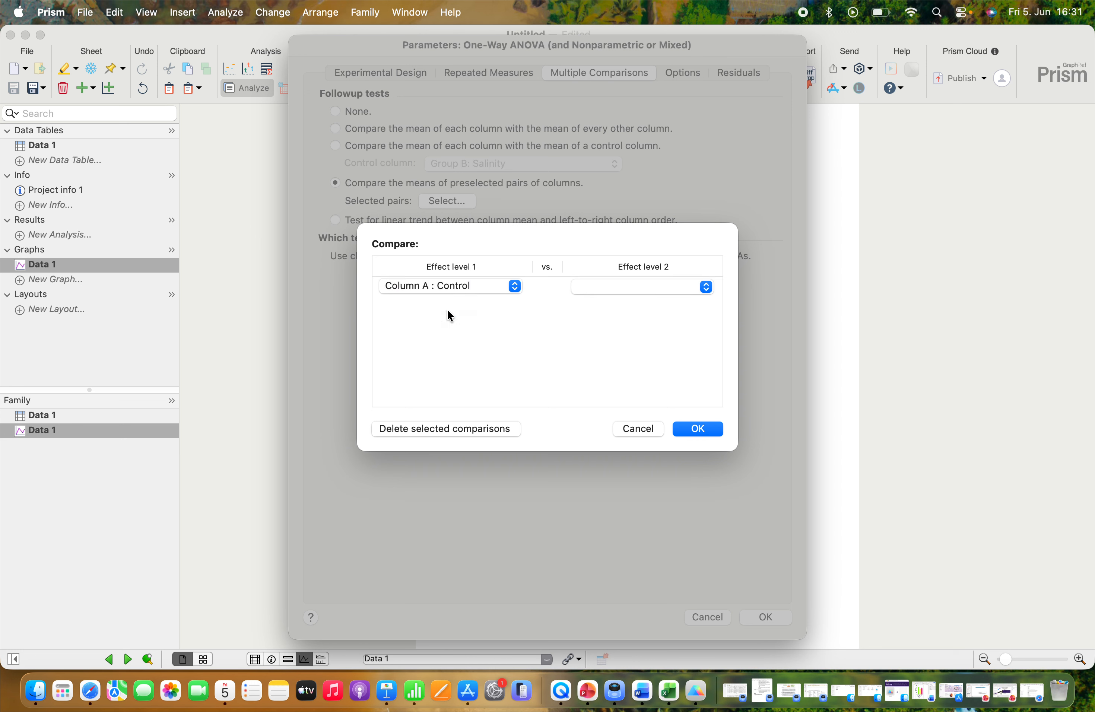
click(660, 283)
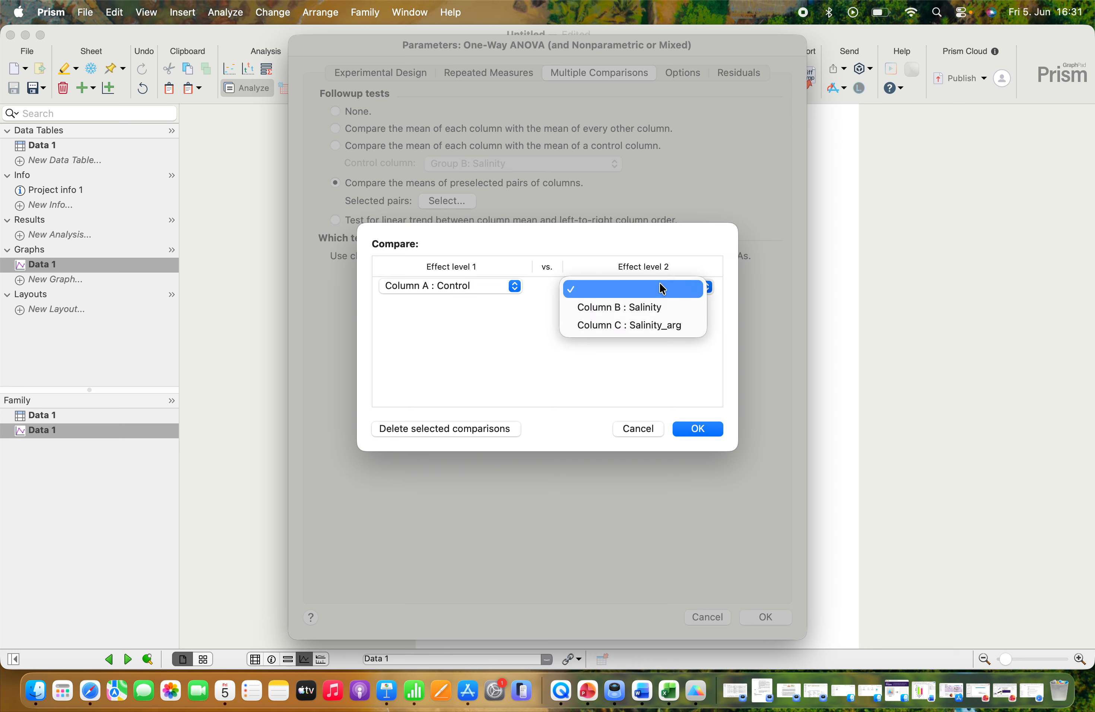
click(652, 307)
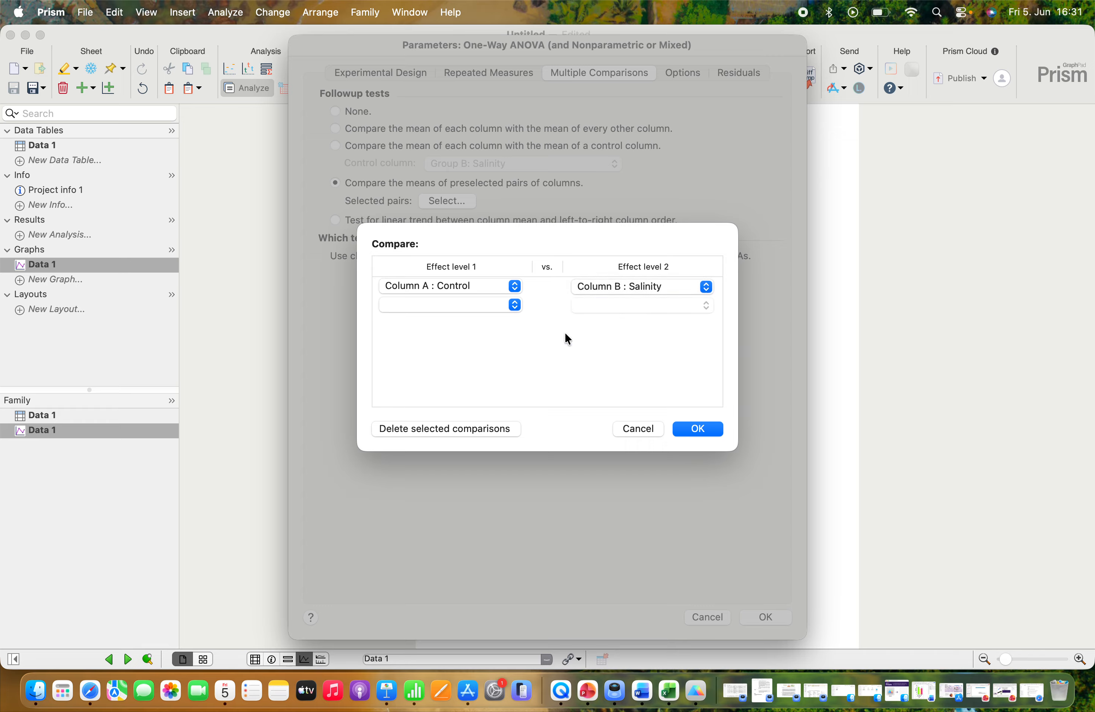
click(484, 305)
click(473, 325)
click(630, 301)
click(635, 326)
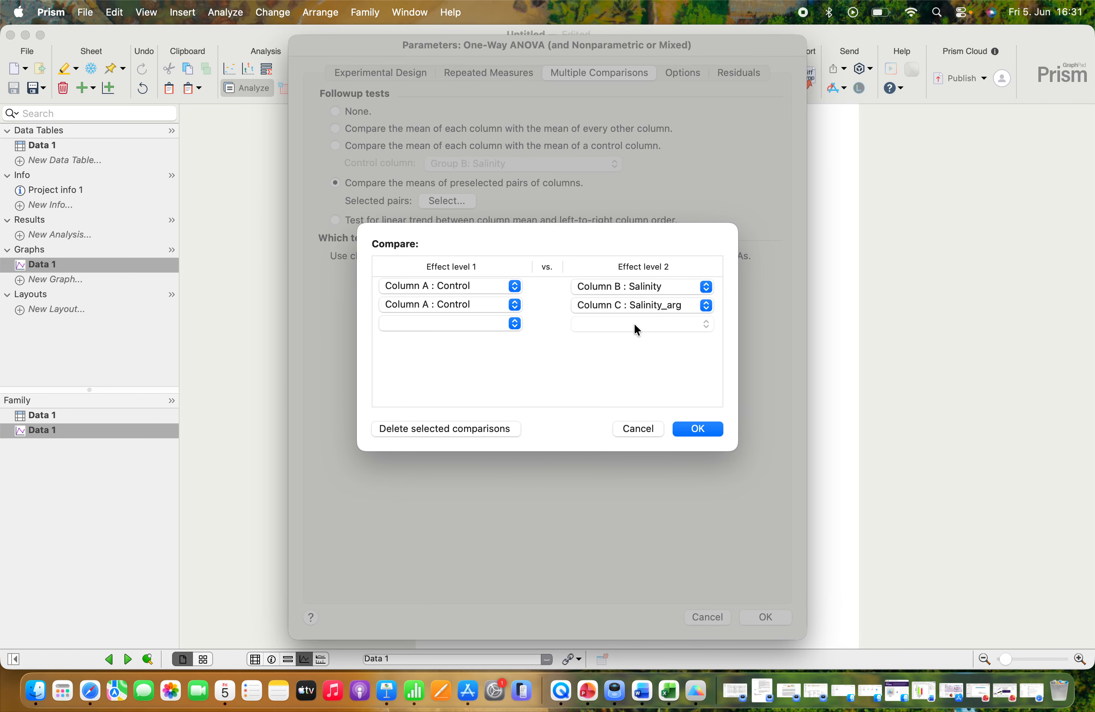
click(630, 429)
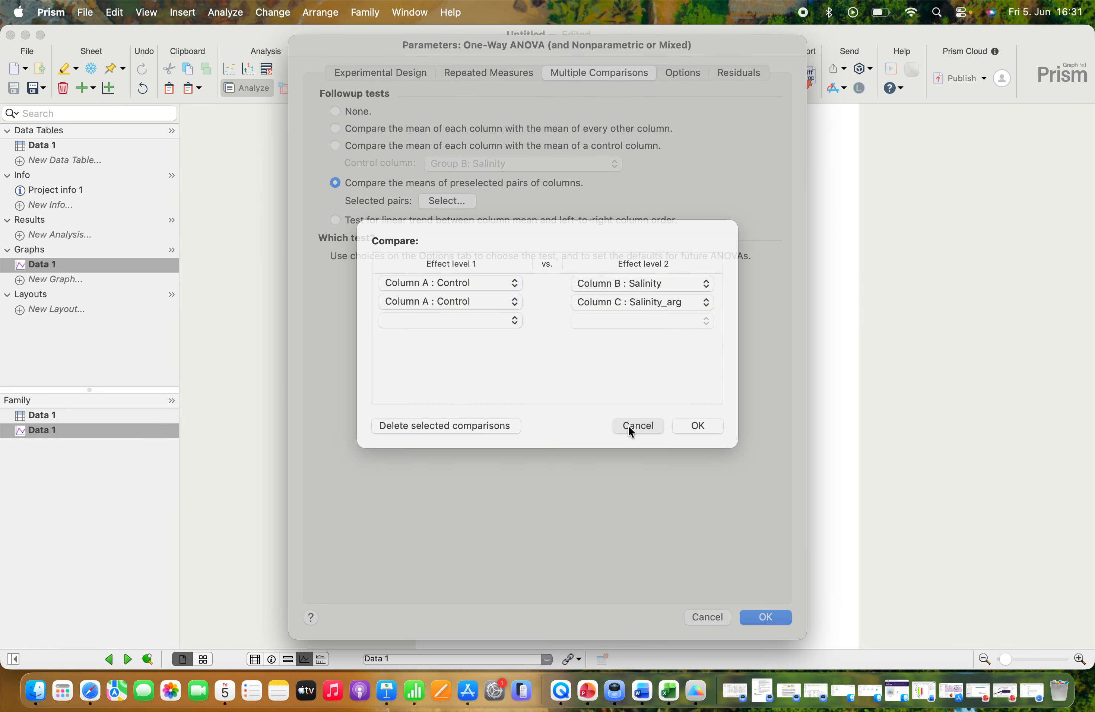
click(335, 146)
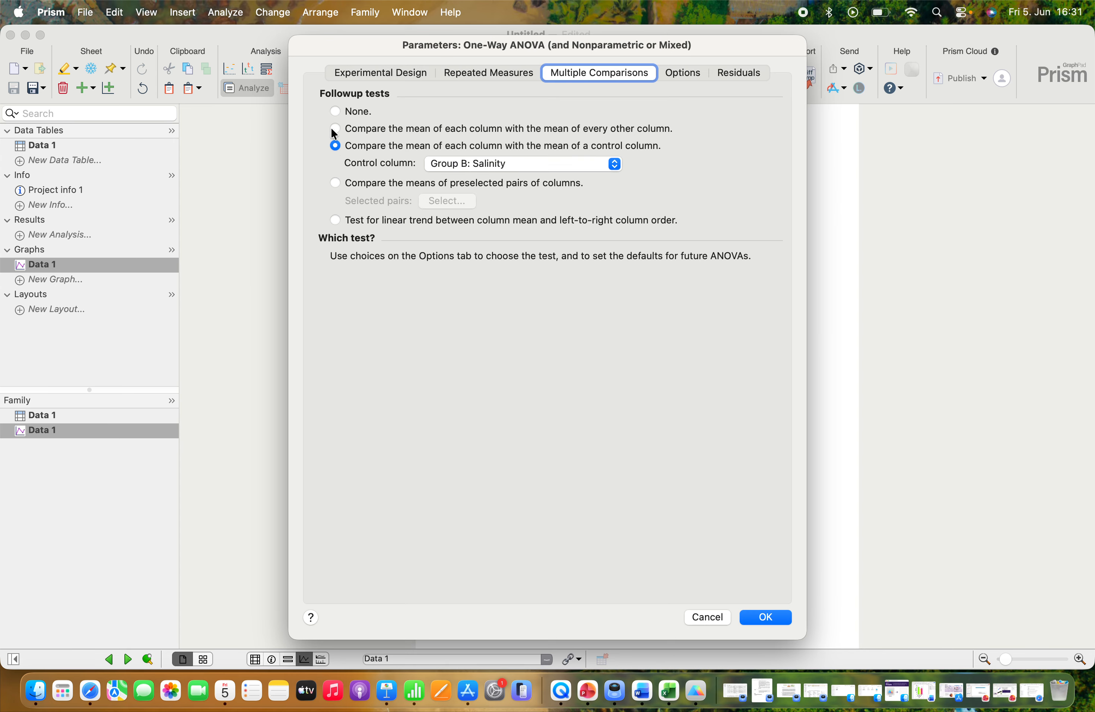
click(334, 130)
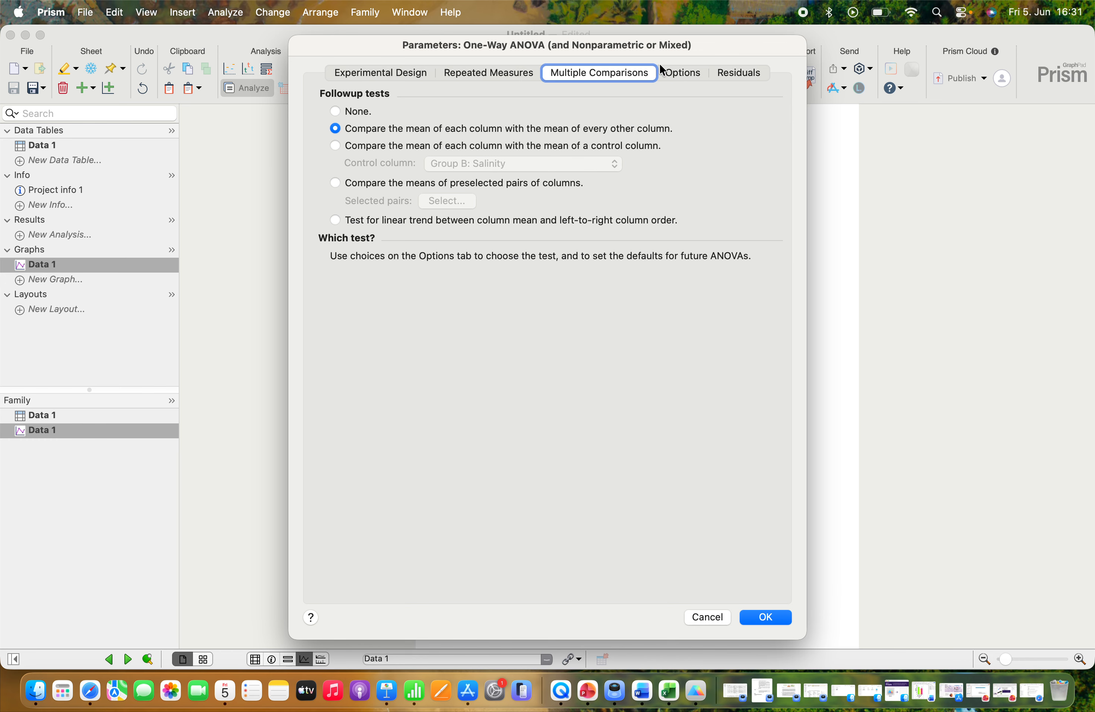
Step: Set the multiple comparisons test to Tukey and enable confidence interval graphs, descriptive statistics, AICc model comparison and effect sizes
click(685, 74)
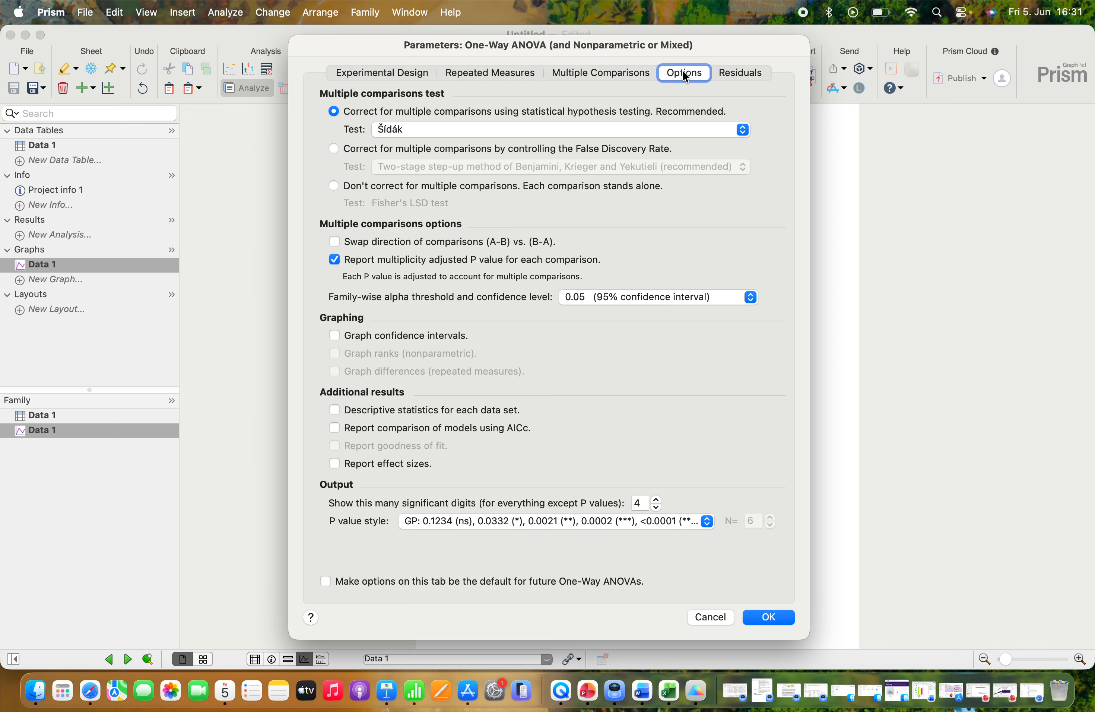
click(719, 127)
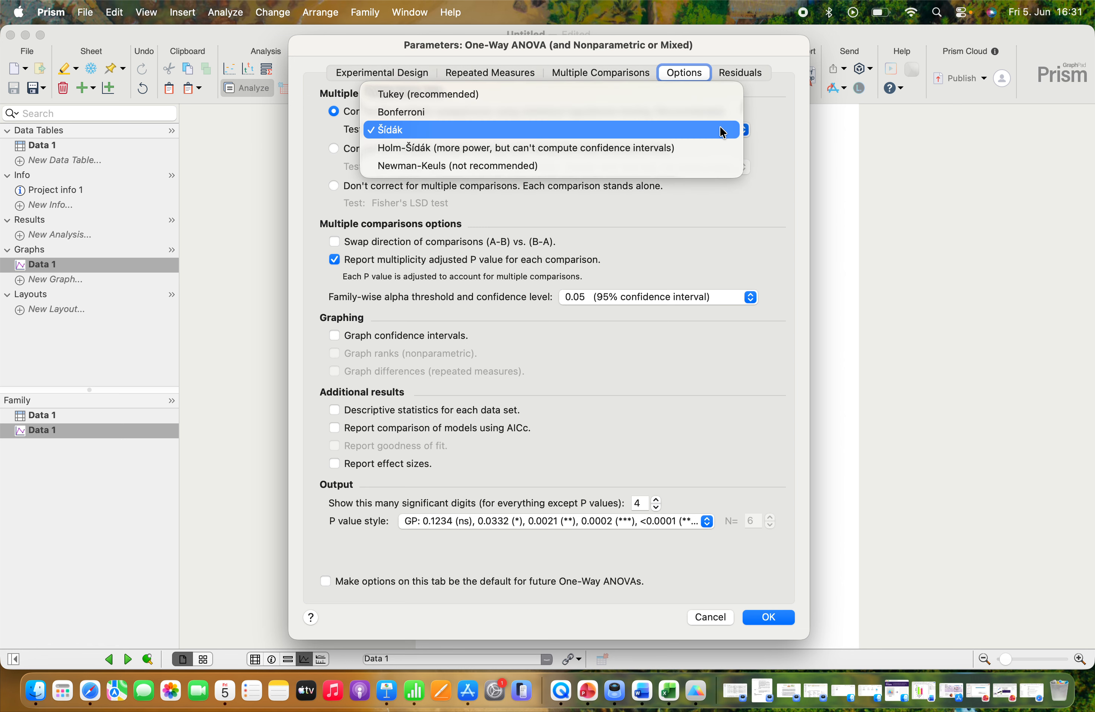
click(441, 95)
click(452, 133)
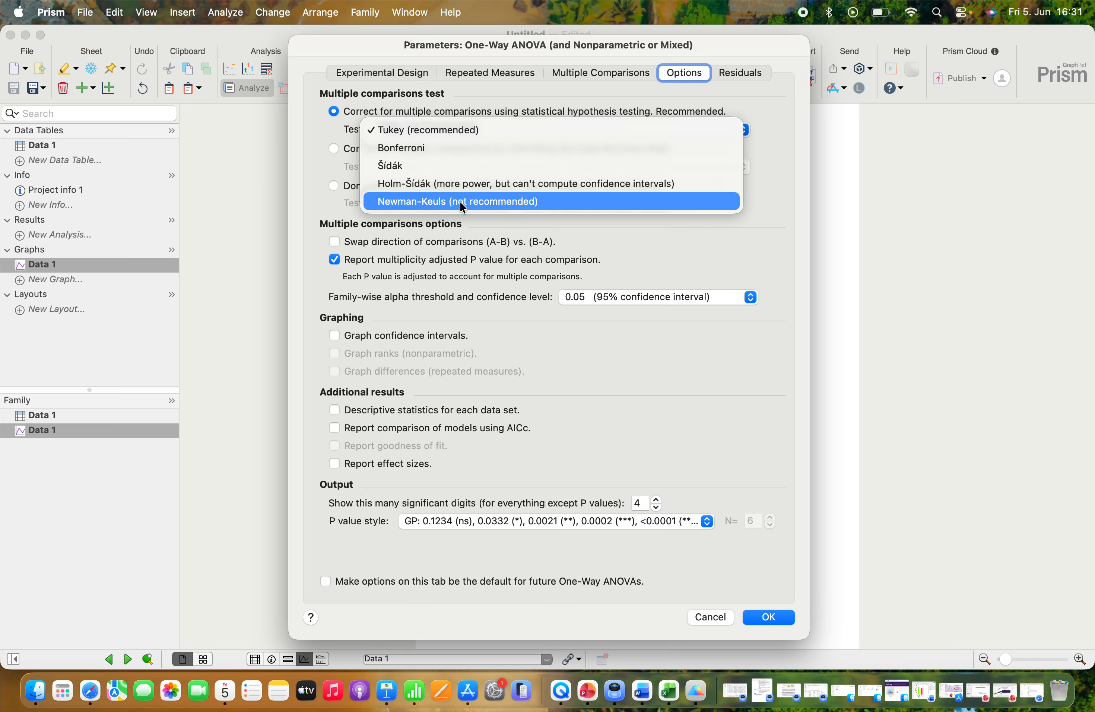
click(792, 178)
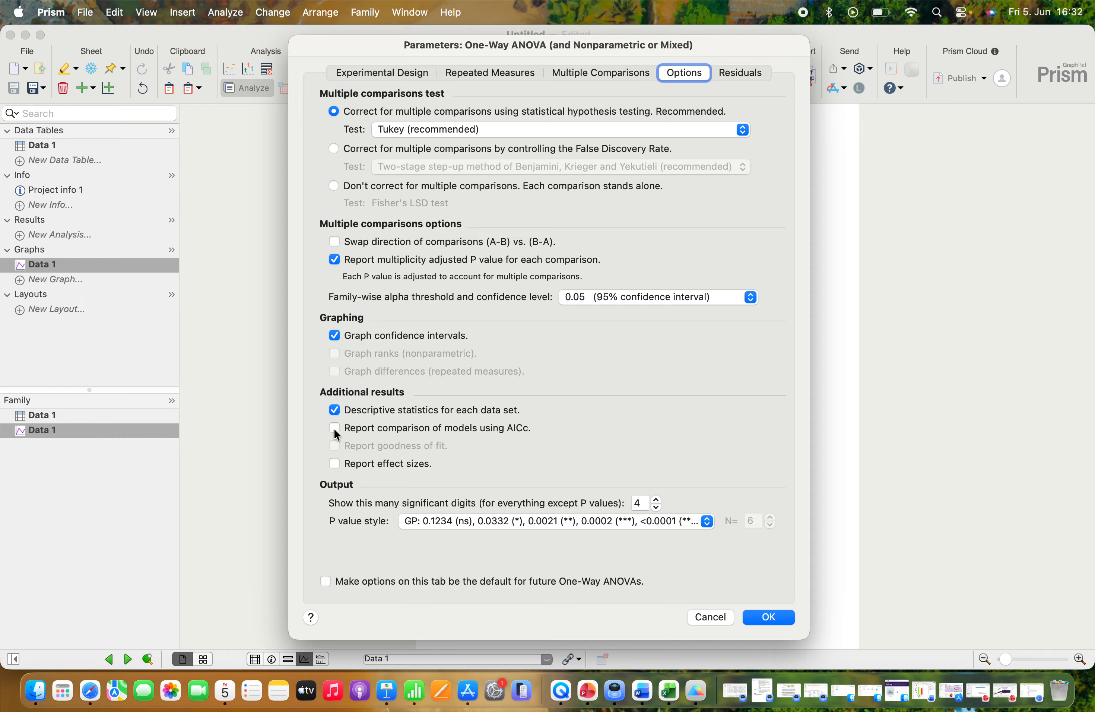
click(335, 463)
Step: Include a QQ plot and a heatmap plot of the residuals, and run the one-way ANOVA
click(748, 77)
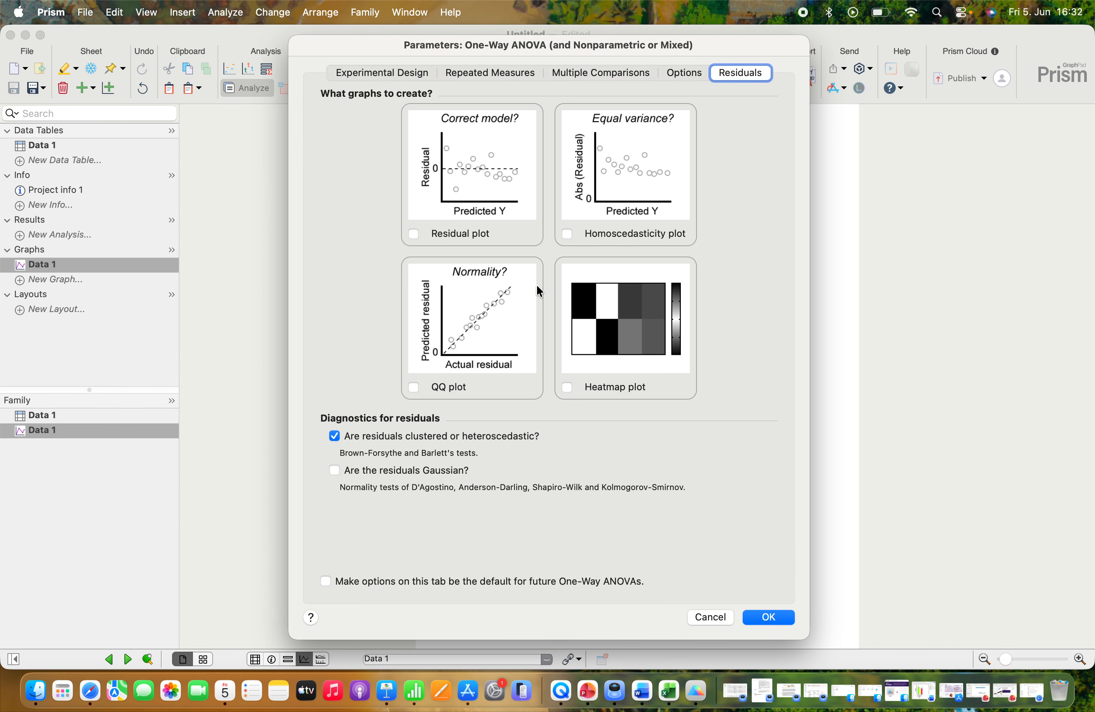
click(413, 389)
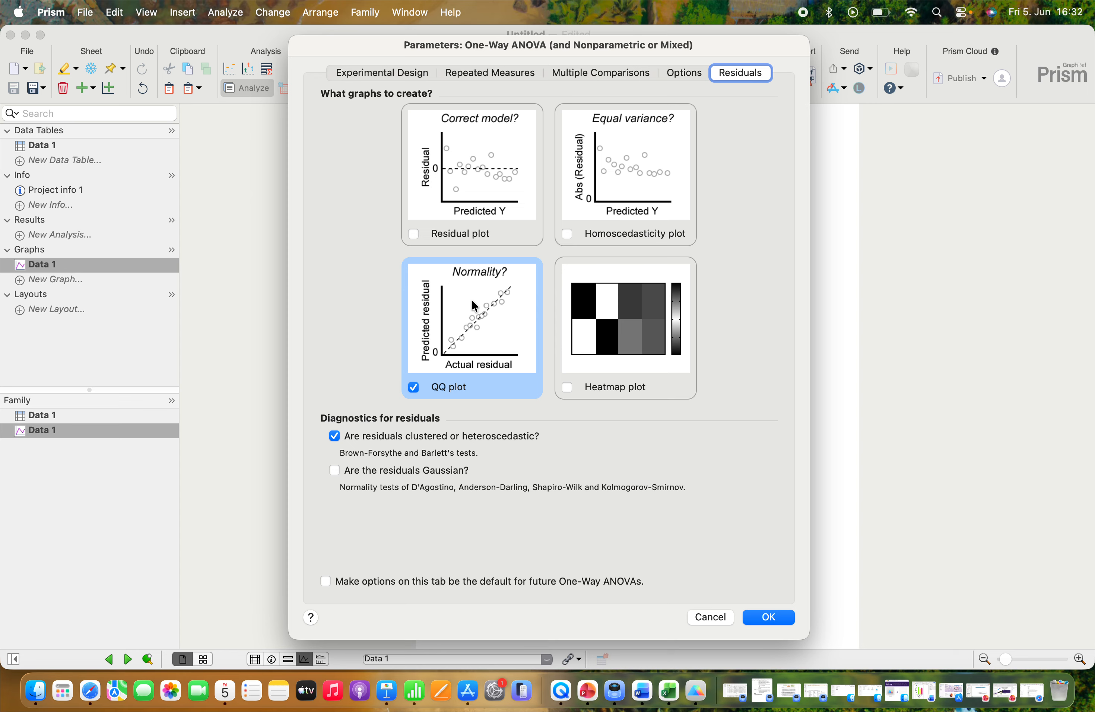
click(566, 387)
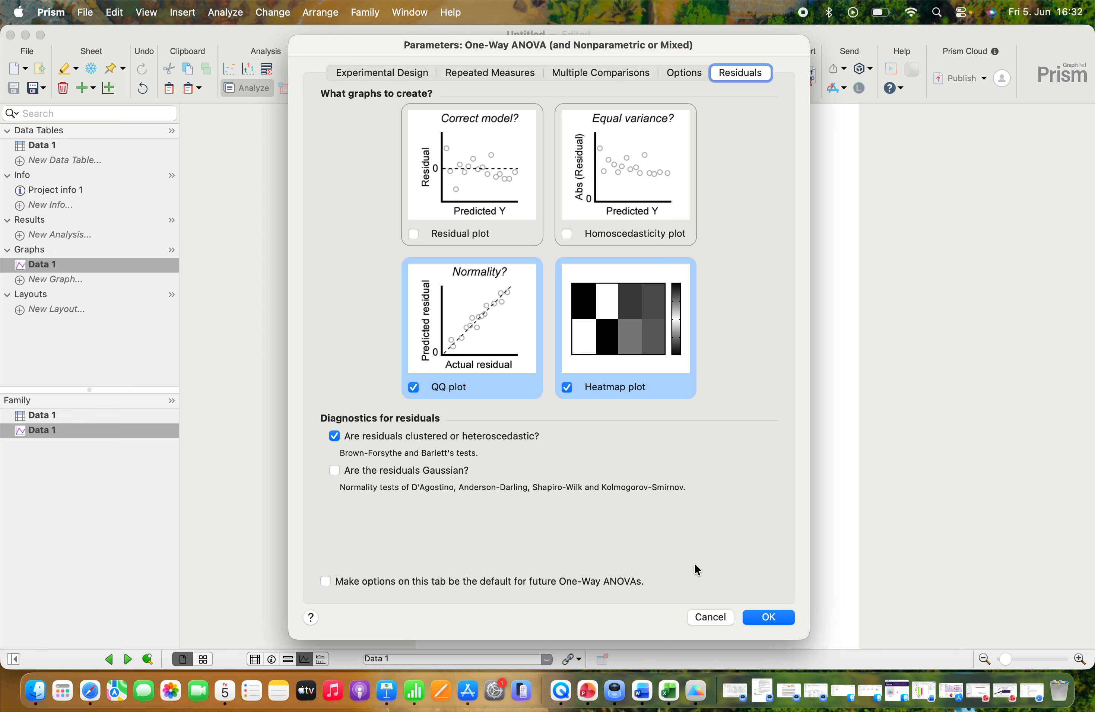
click(759, 618)
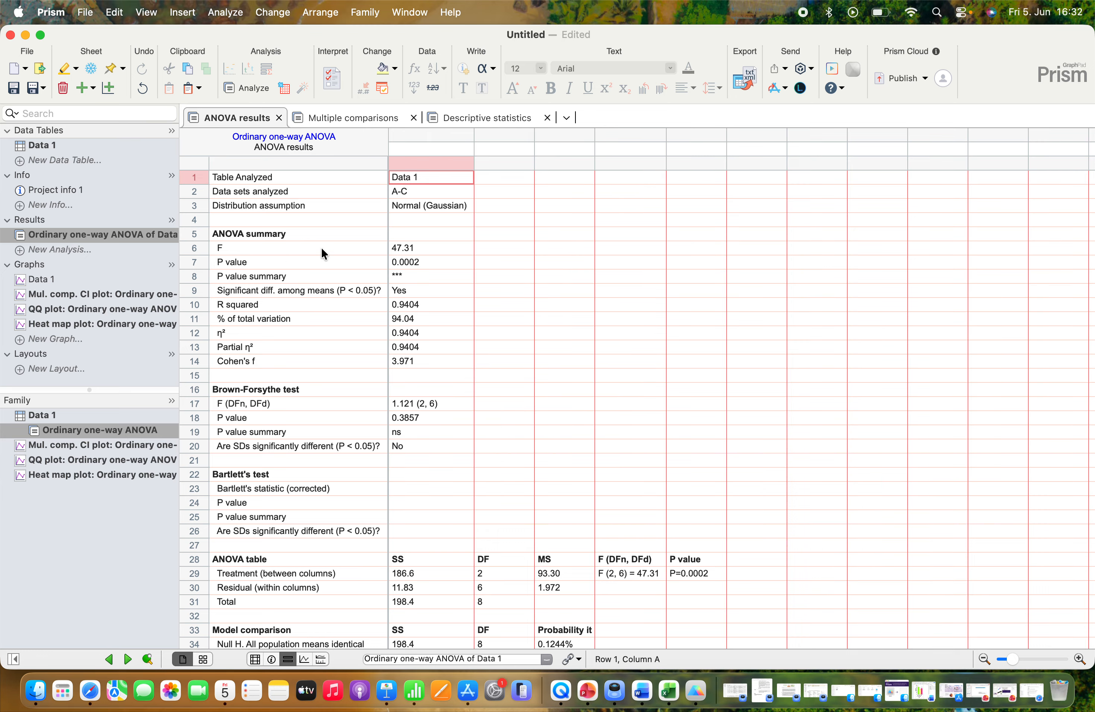
Step: Examine the F, P value and significance rows of the ANOVA summary and the ANOVA table in the results
click(391, 251)
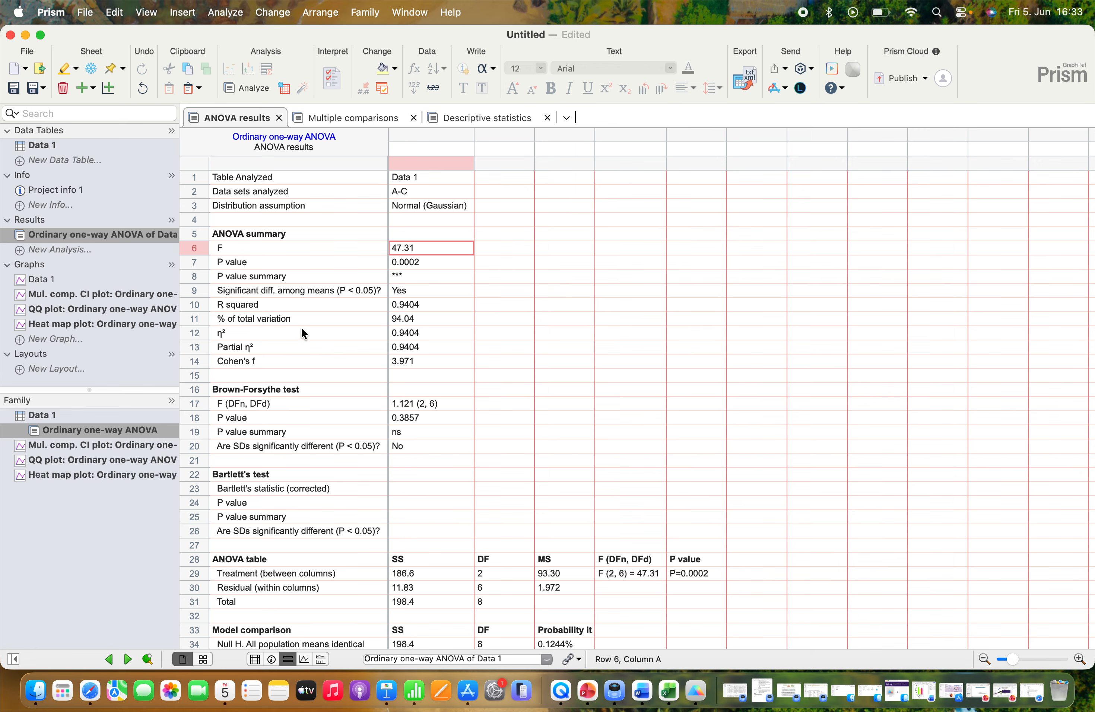
click(394, 265)
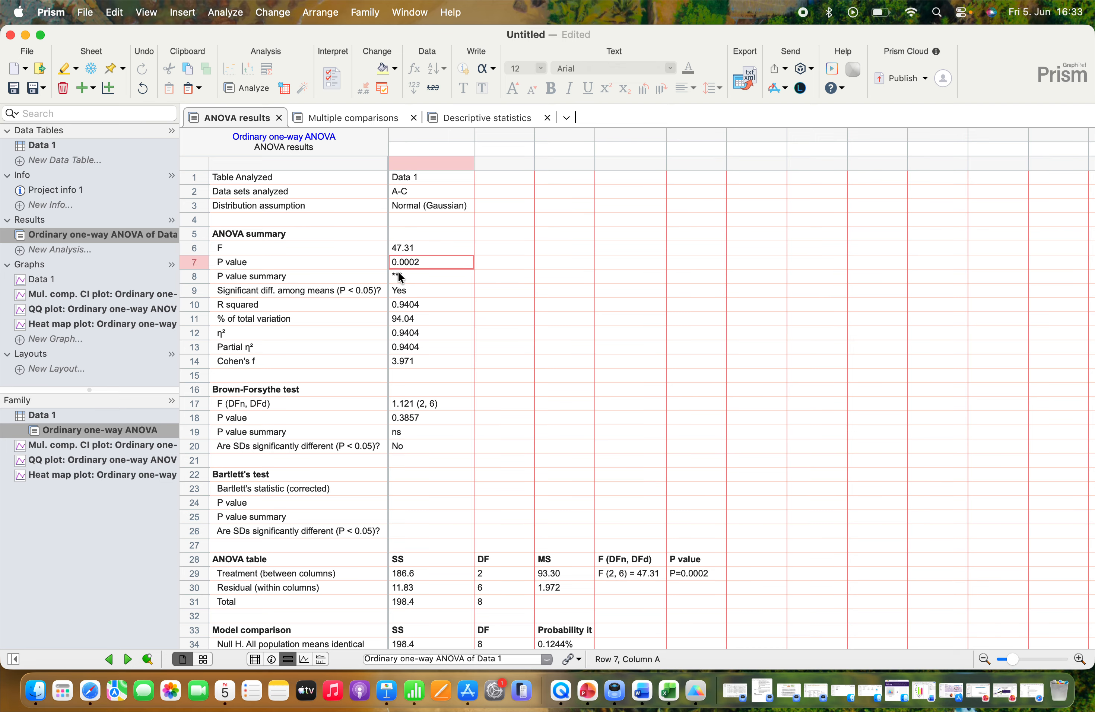
click(401, 276)
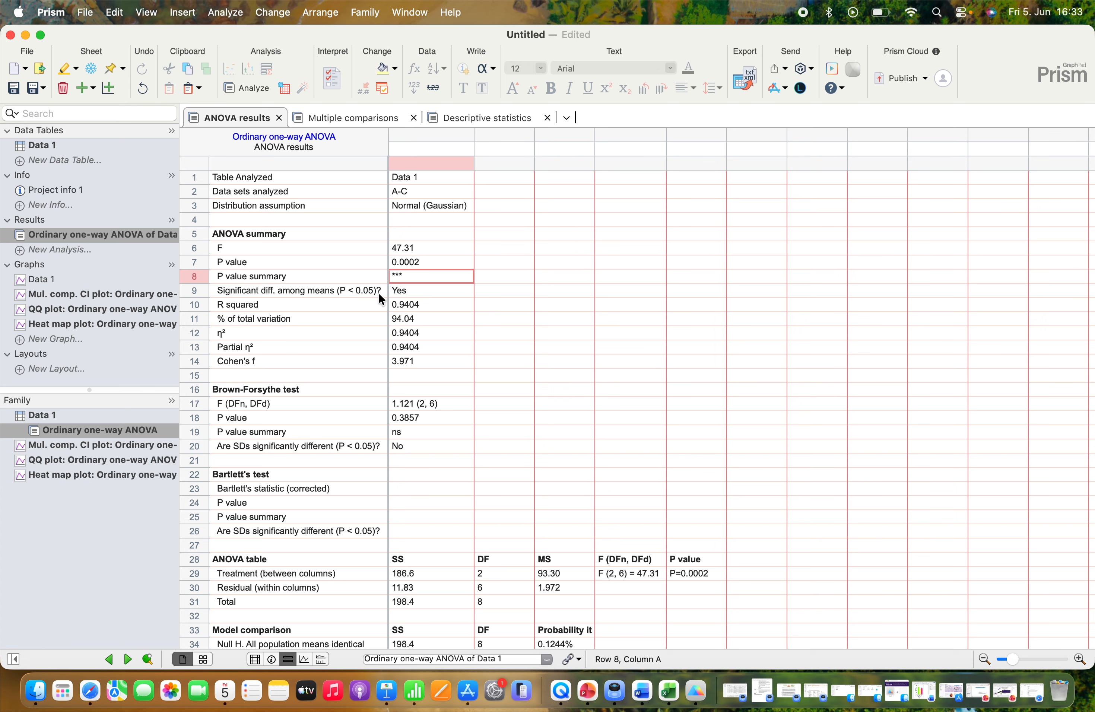
click(398, 293)
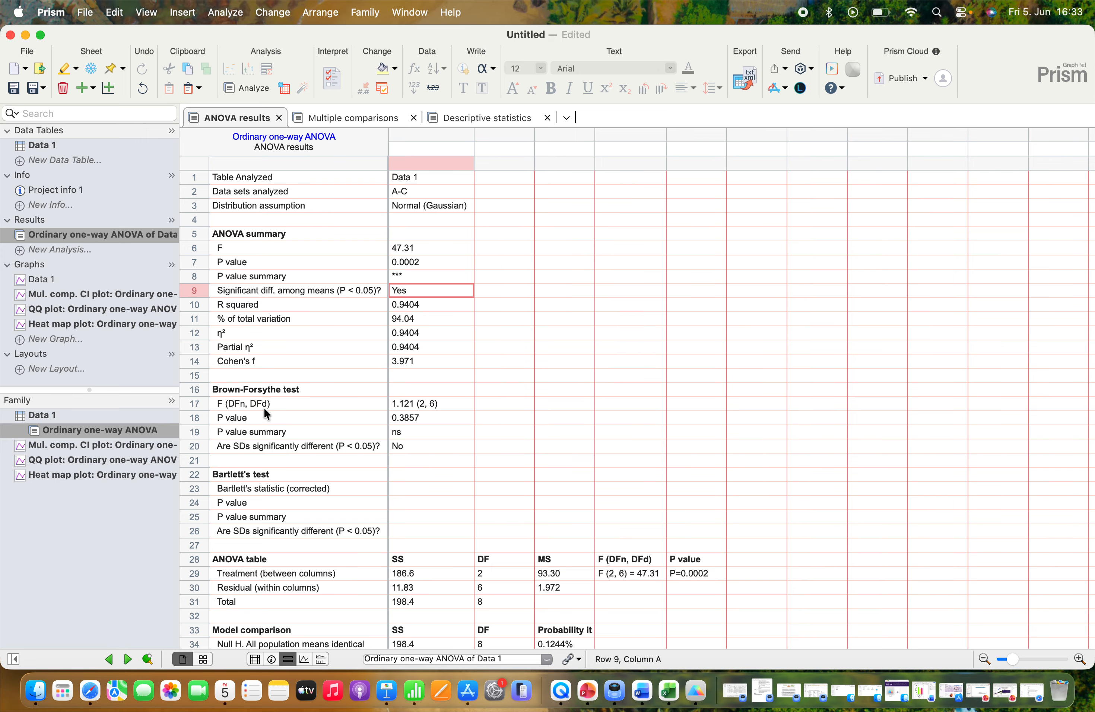
scroll(361, 522, down, 6)
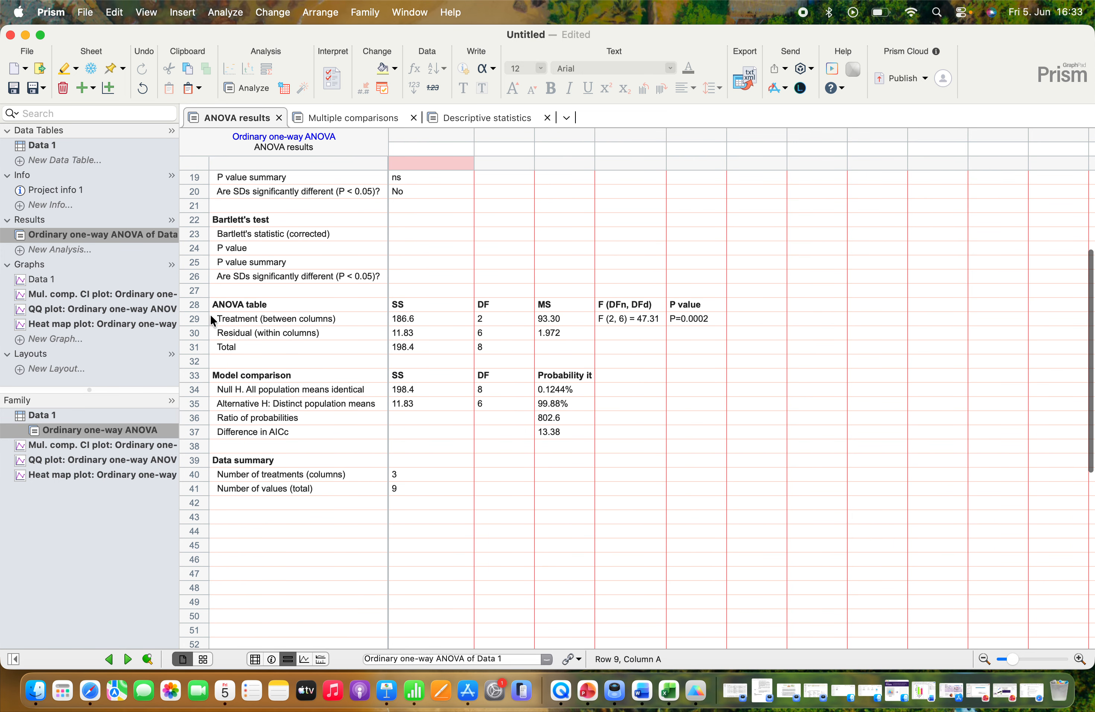
drag(214, 305, 684, 338)
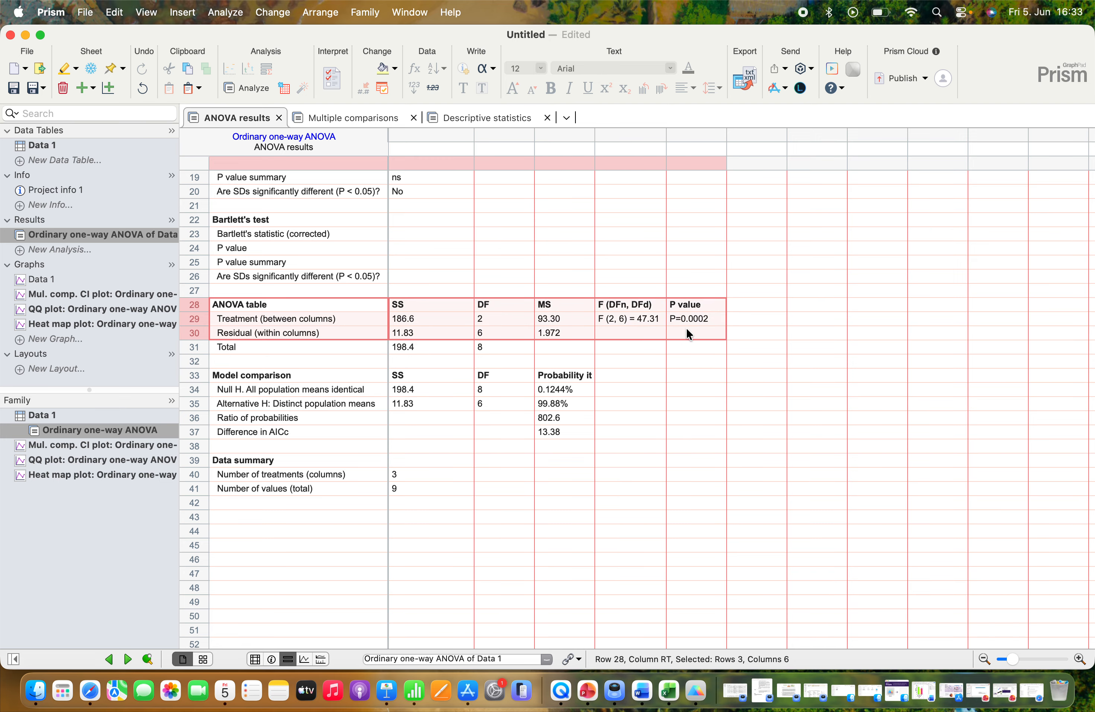
click(644, 433)
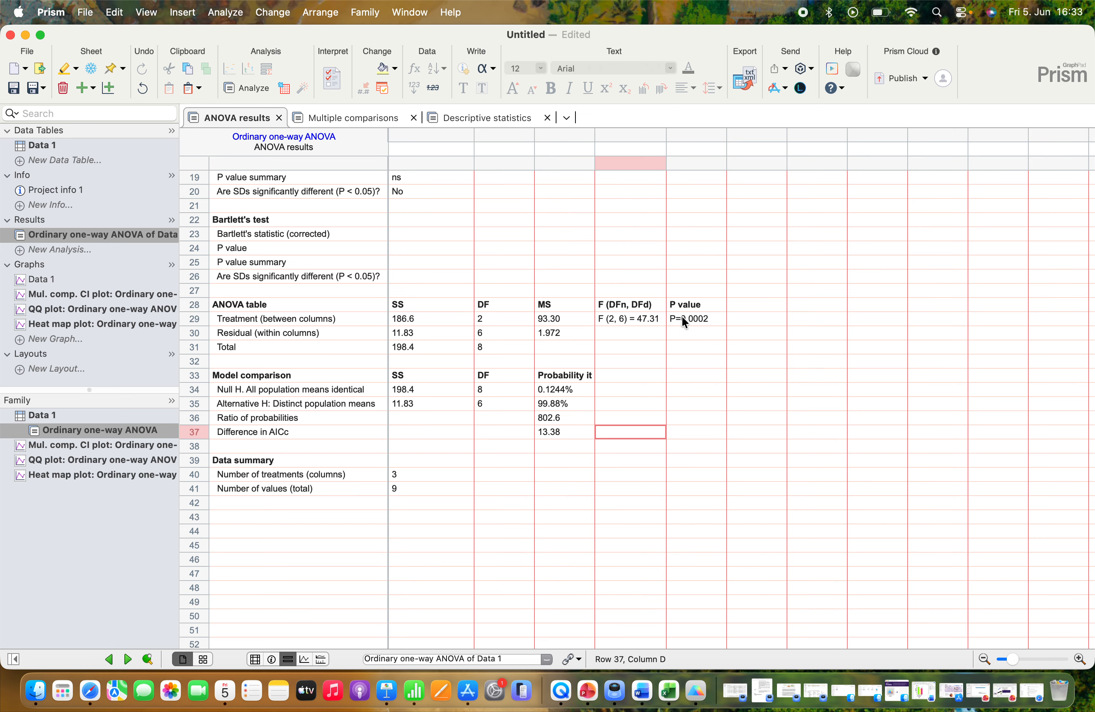
Step: Review the multiple comparisons results and the compact letter display for Control, Salinity_arg and Salinity
click(353, 117)
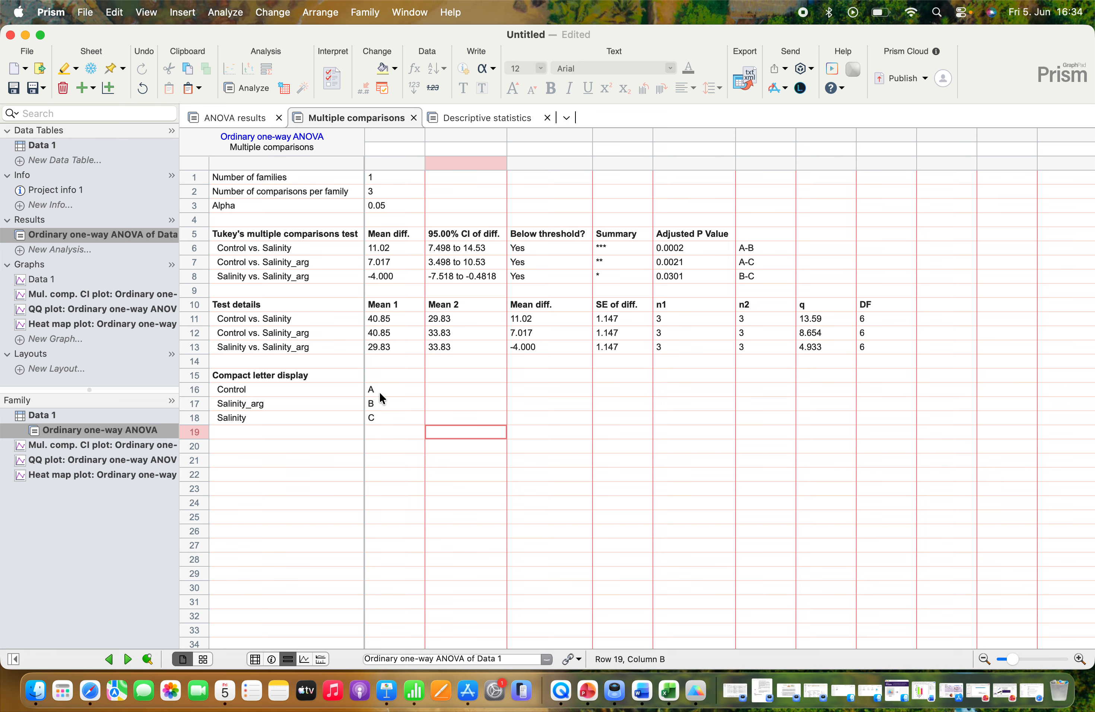
drag(378, 390, 380, 415)
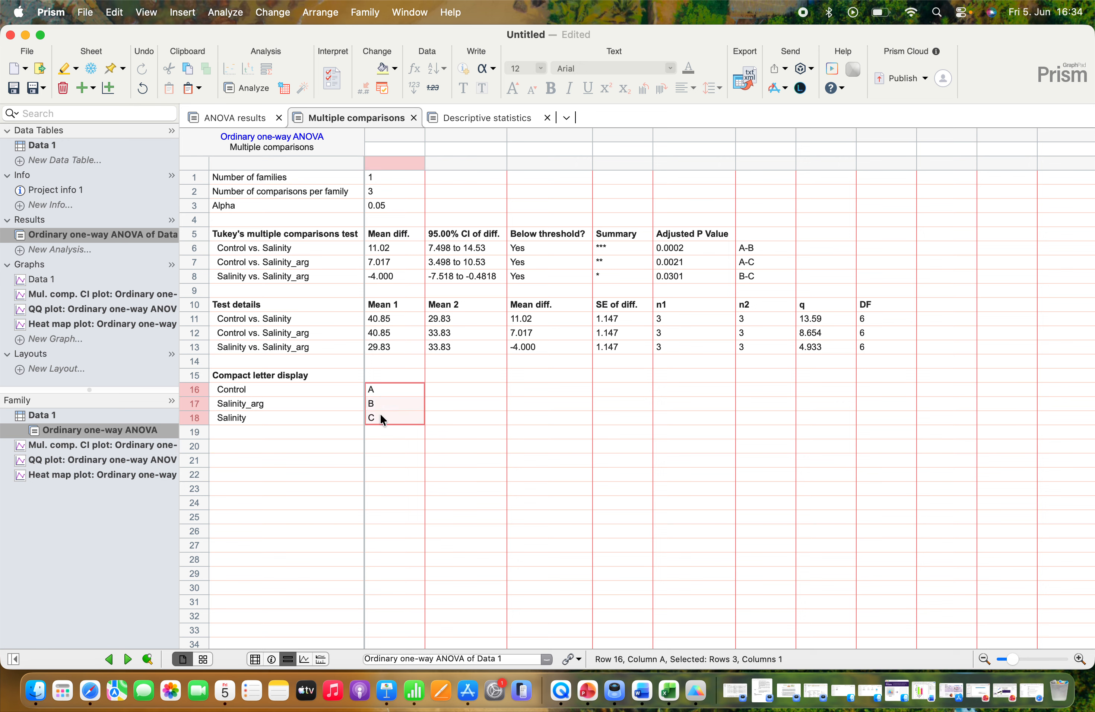
click(482, 422)
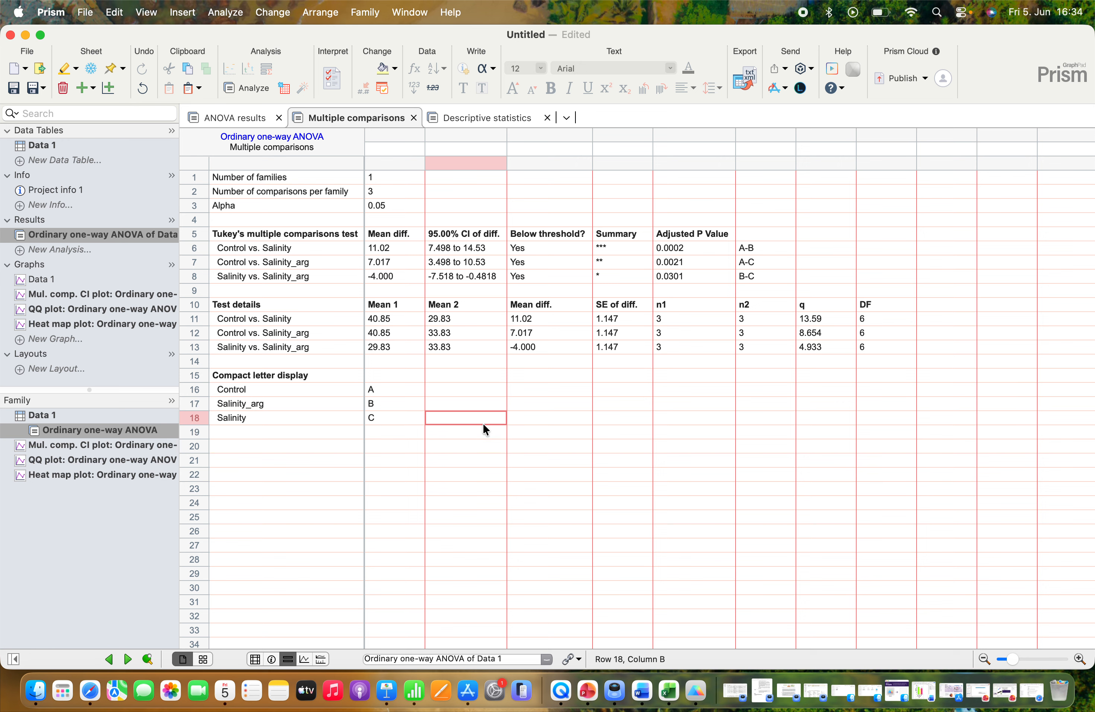
Step: Show the QQ plot results table of the ANOVA and inspect the residual points on the QQ plot graph
click(566, 118)
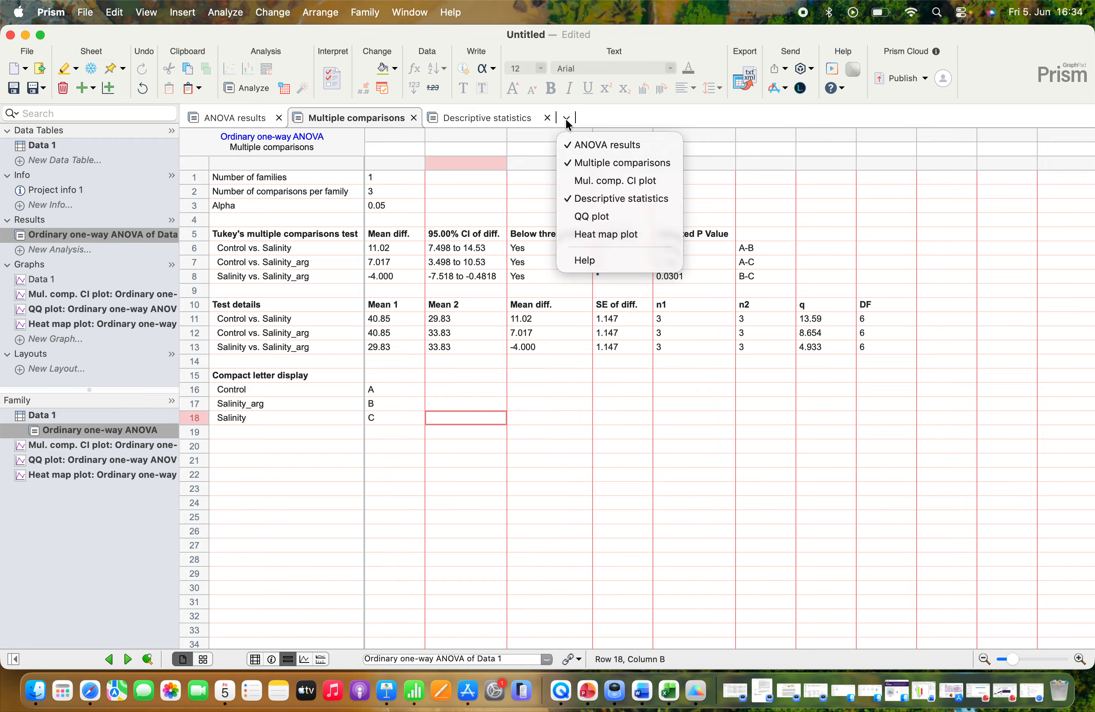
click(579, 221)
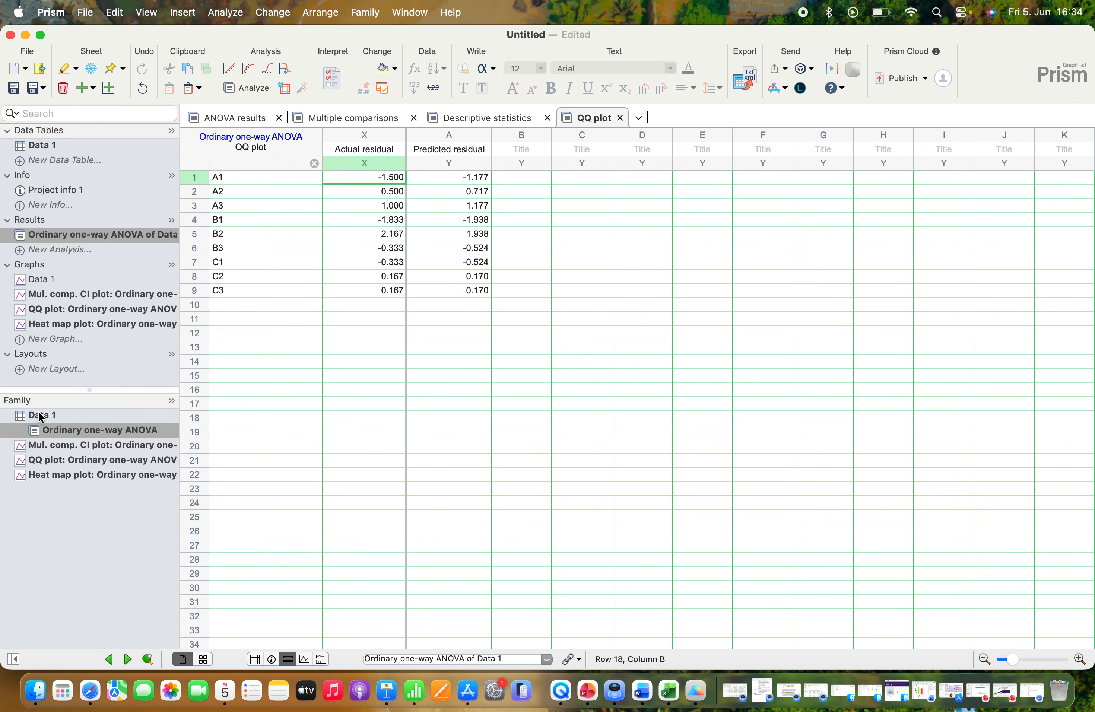
click(44, 311)
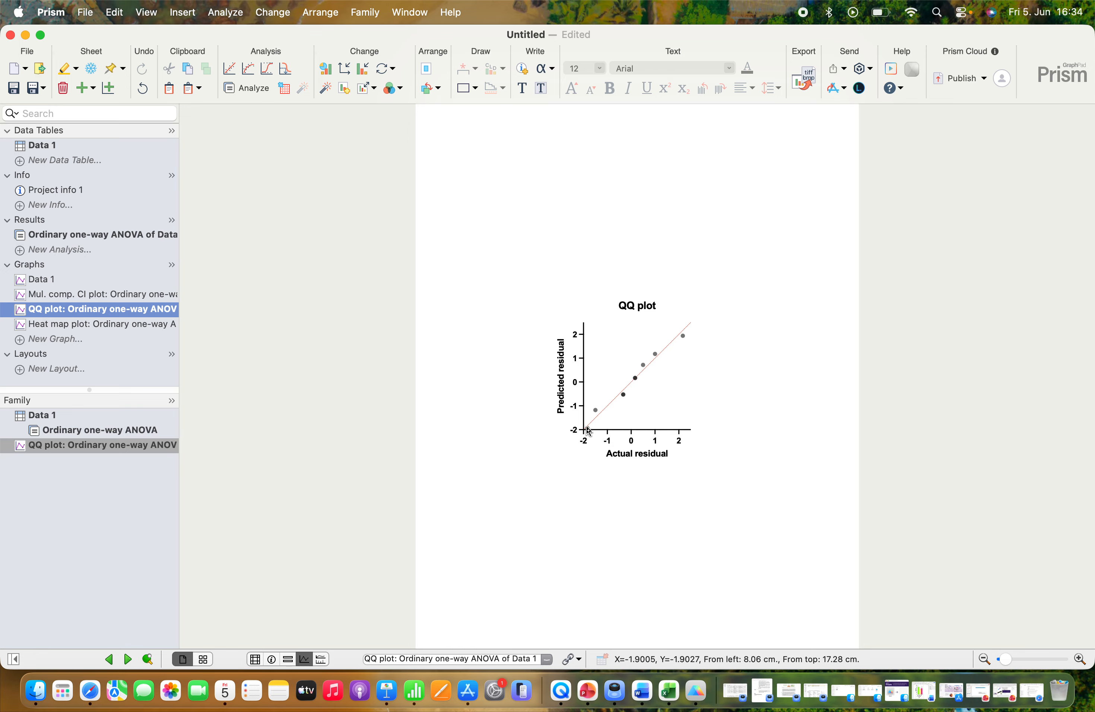
mouse_move(625, 399)
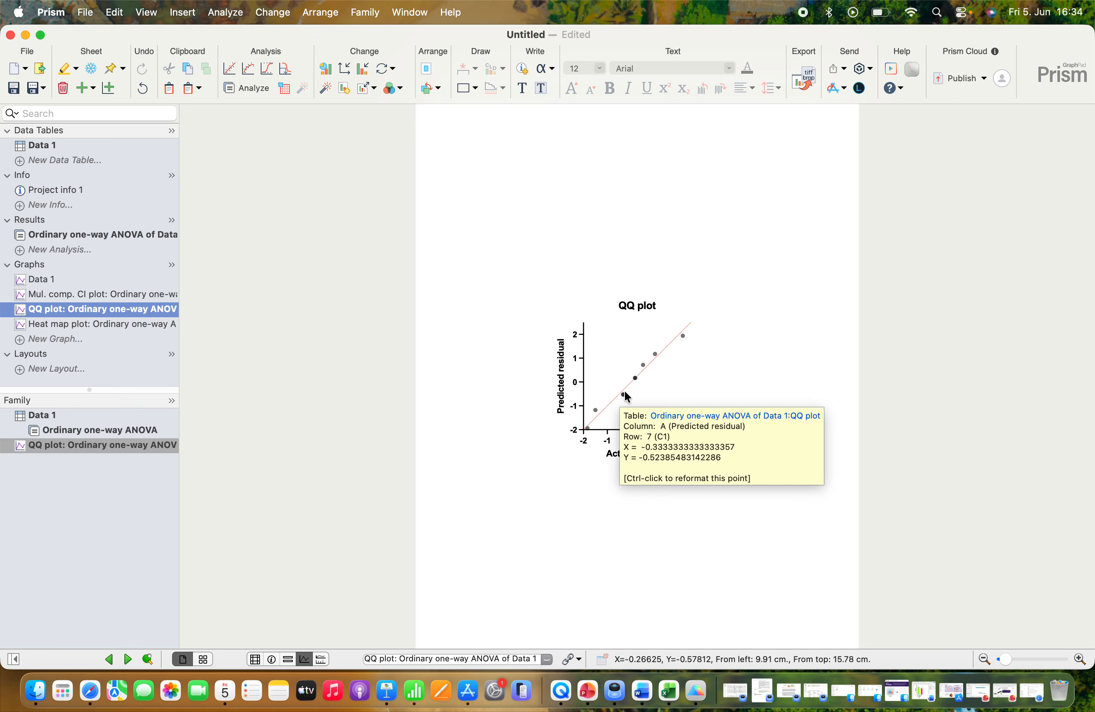
mouse_move(685, 333)
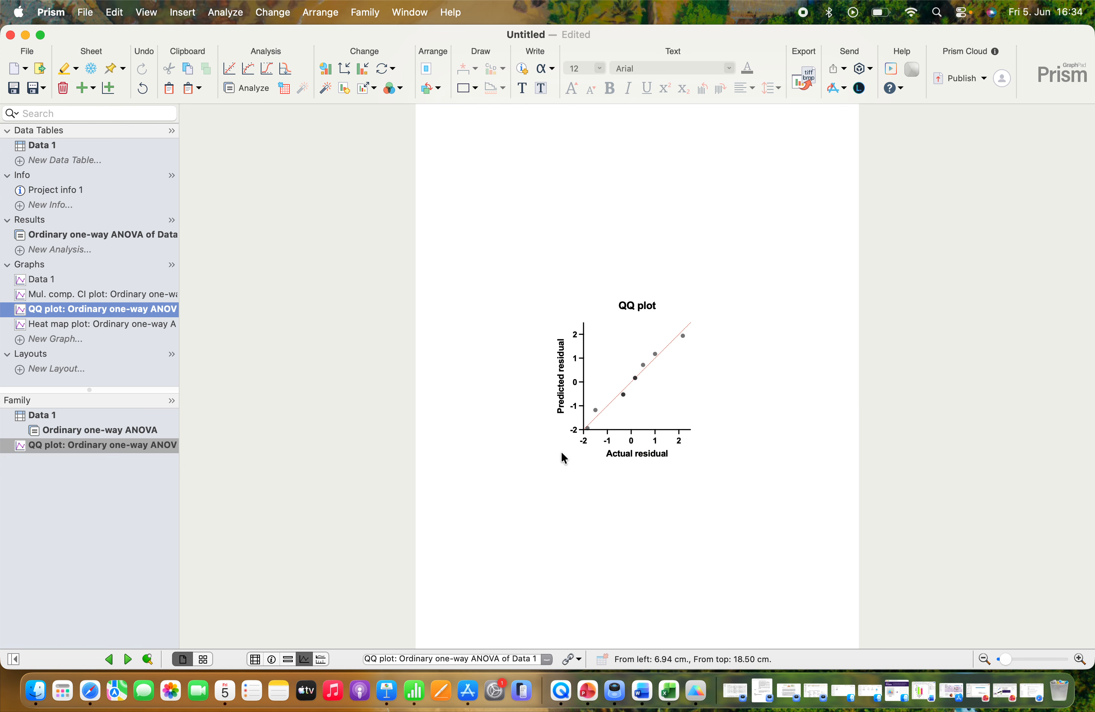
Step: View the residual heat map graph and go back through the Data 1 table to the one-way ANOVA results
click(86, 325)
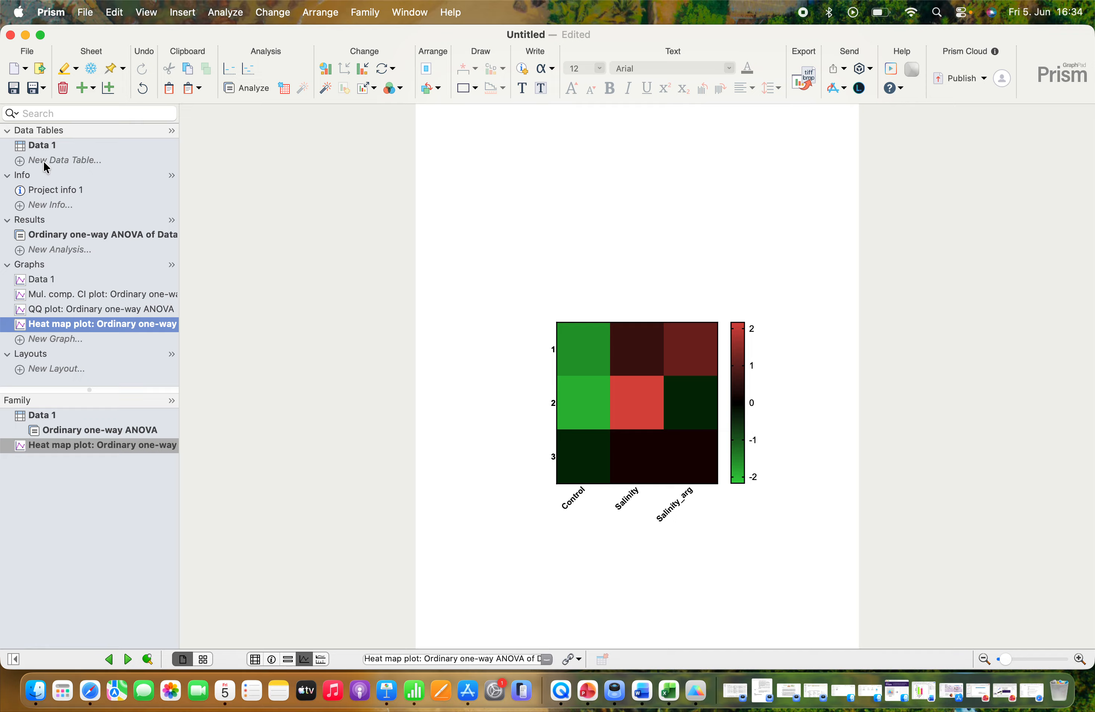
click(44, 149)
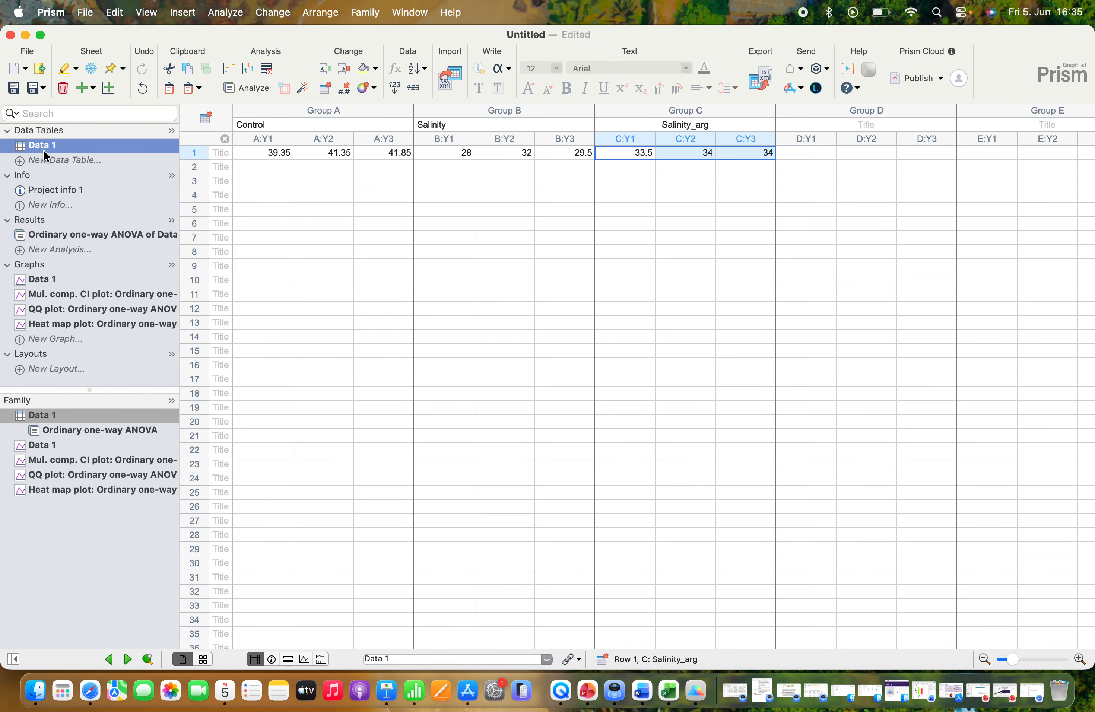
click(31, 234)
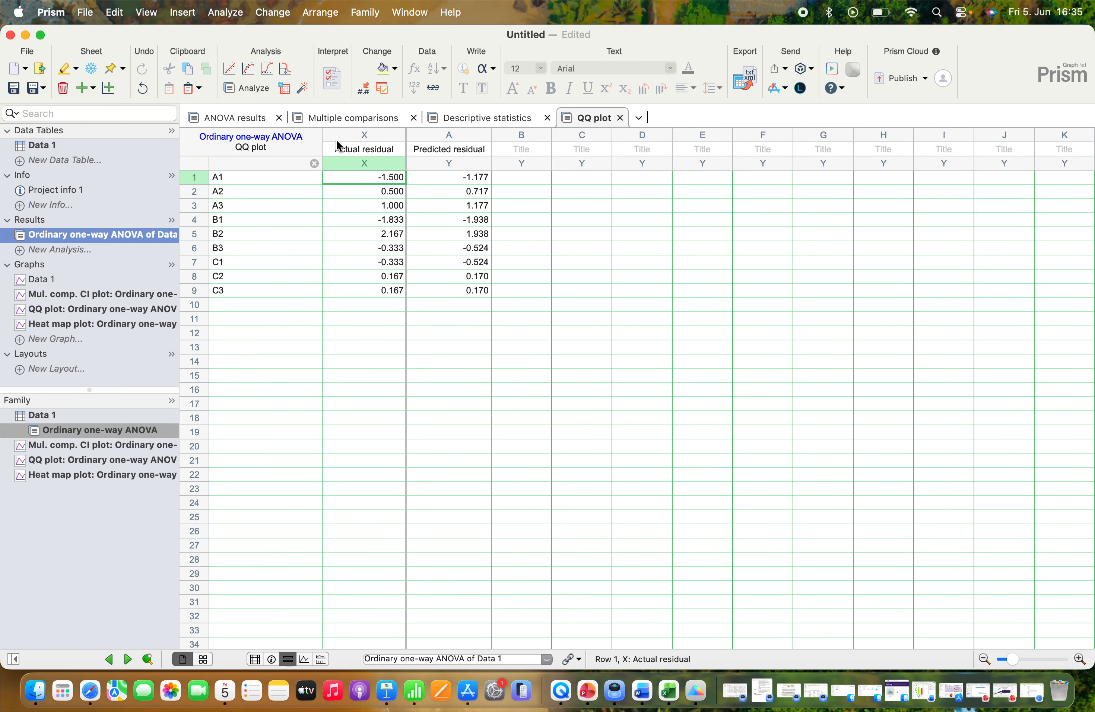
Step: Review the descriptive statistics of the three treatments and the compact letter display in the multiple comparisons results
click(478, 119)
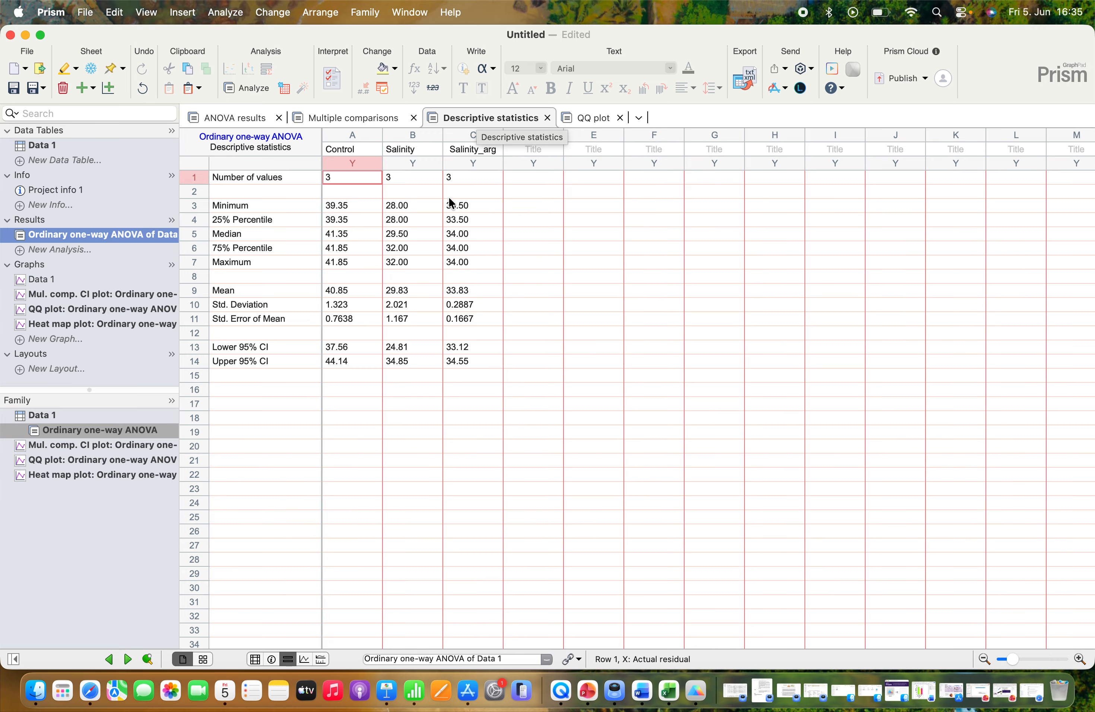
click(380, 121)
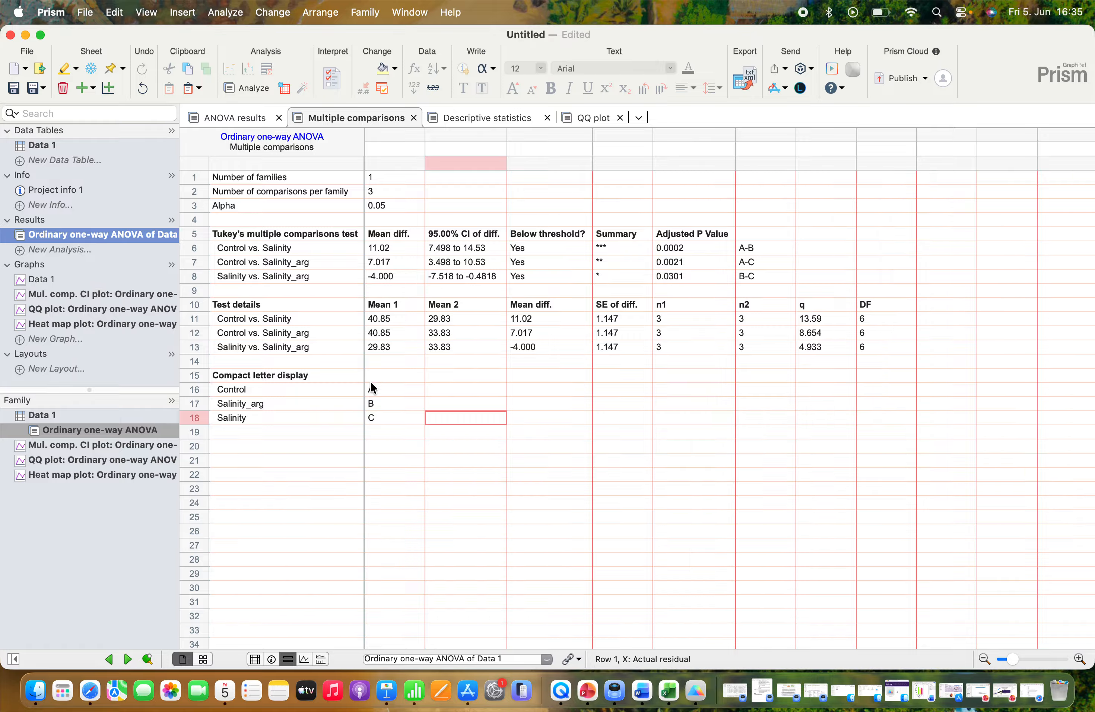
drag(370, 388, 373, 419)
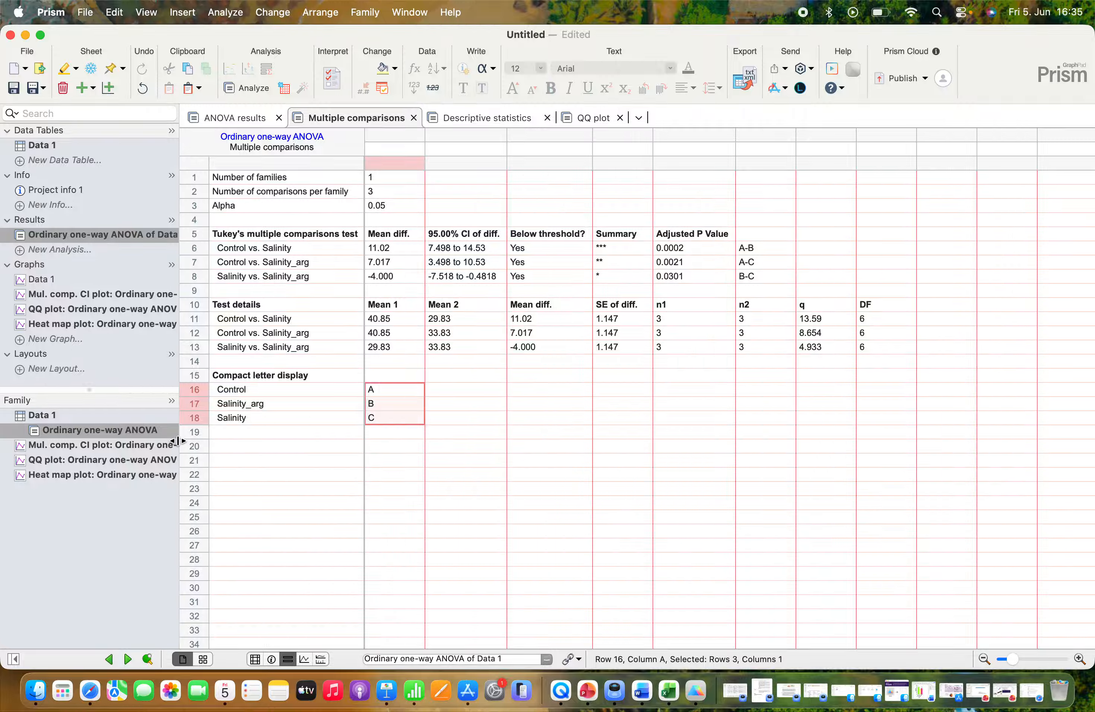
Step: Add the multiple comparison letters A, C and B above the Control, Salinity and Salinity_arg bars of the Data 1 graph
click(42, 278)
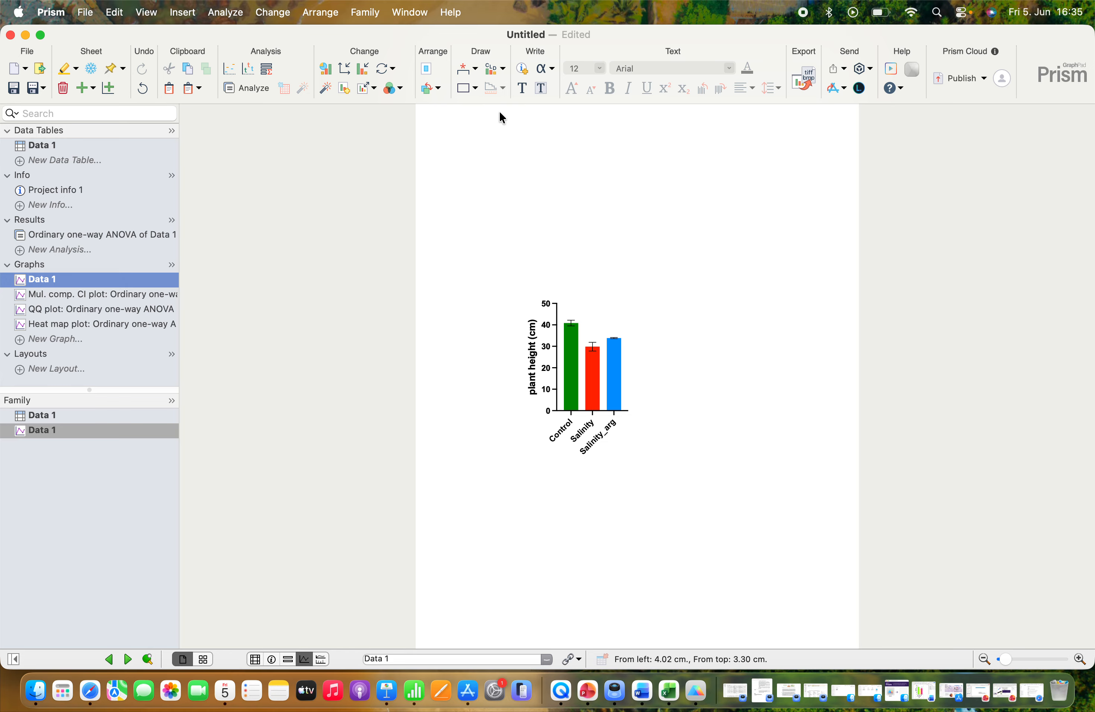
click(493, 73)
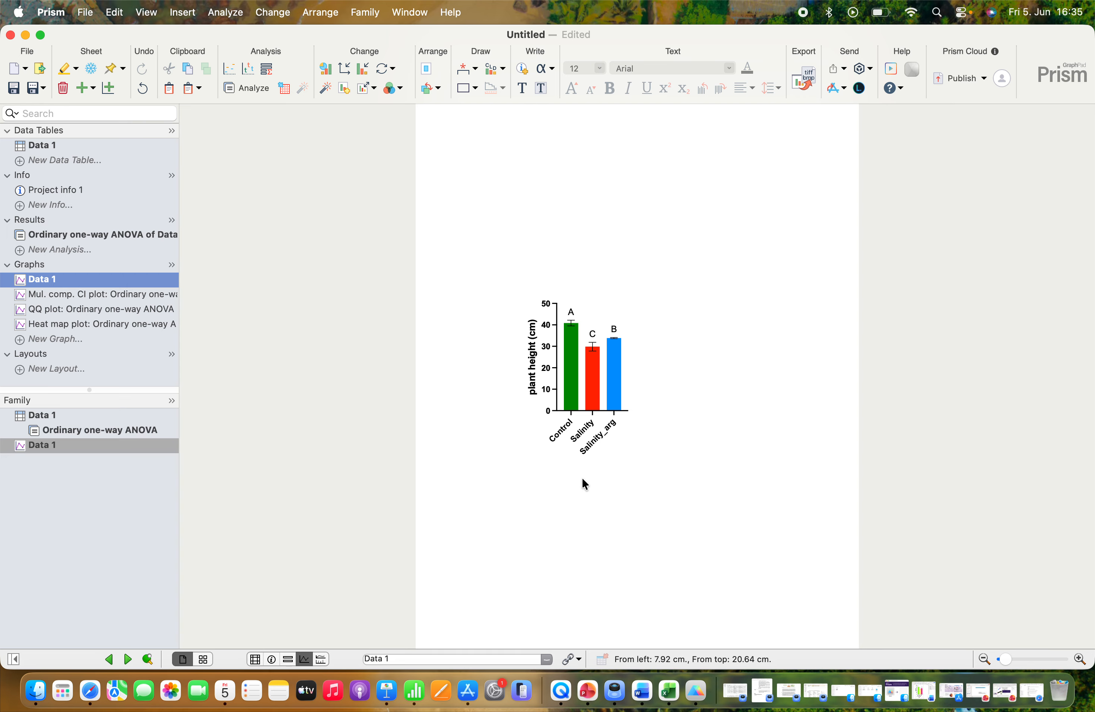
Step: Export the graph in TIF format at 300 dpi as Data 1.tiff to the Downloads folder, replacing the existing file
click(807, 77)
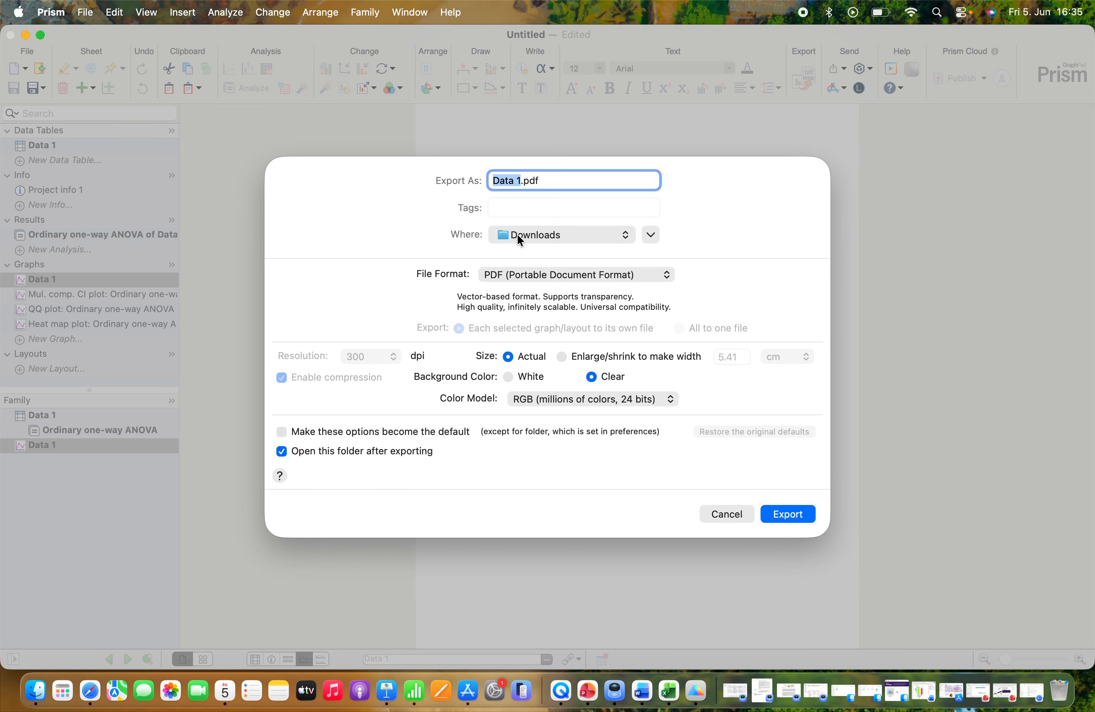
click(530, 276)
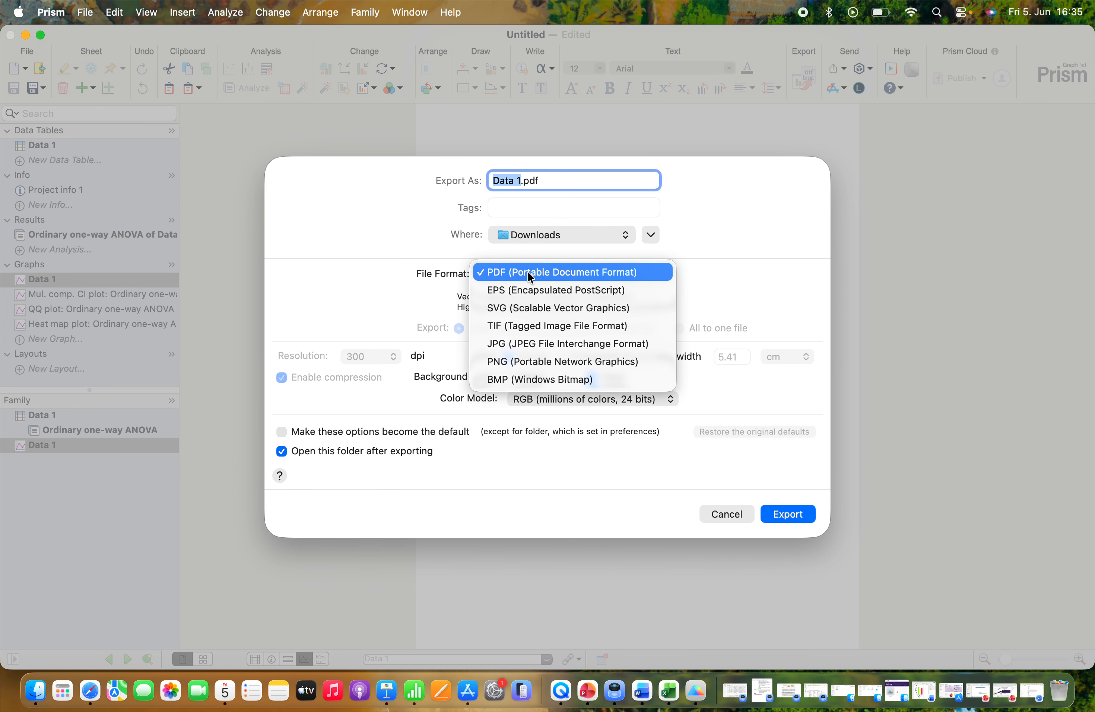
click(518, 331)
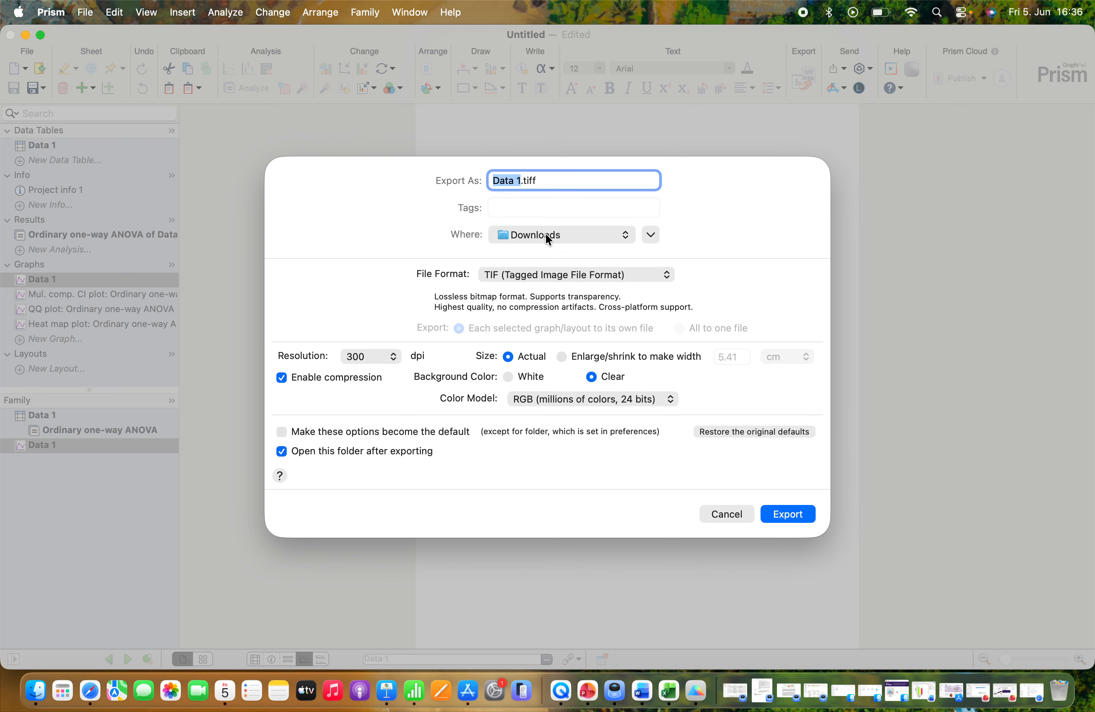
click(775, 519)
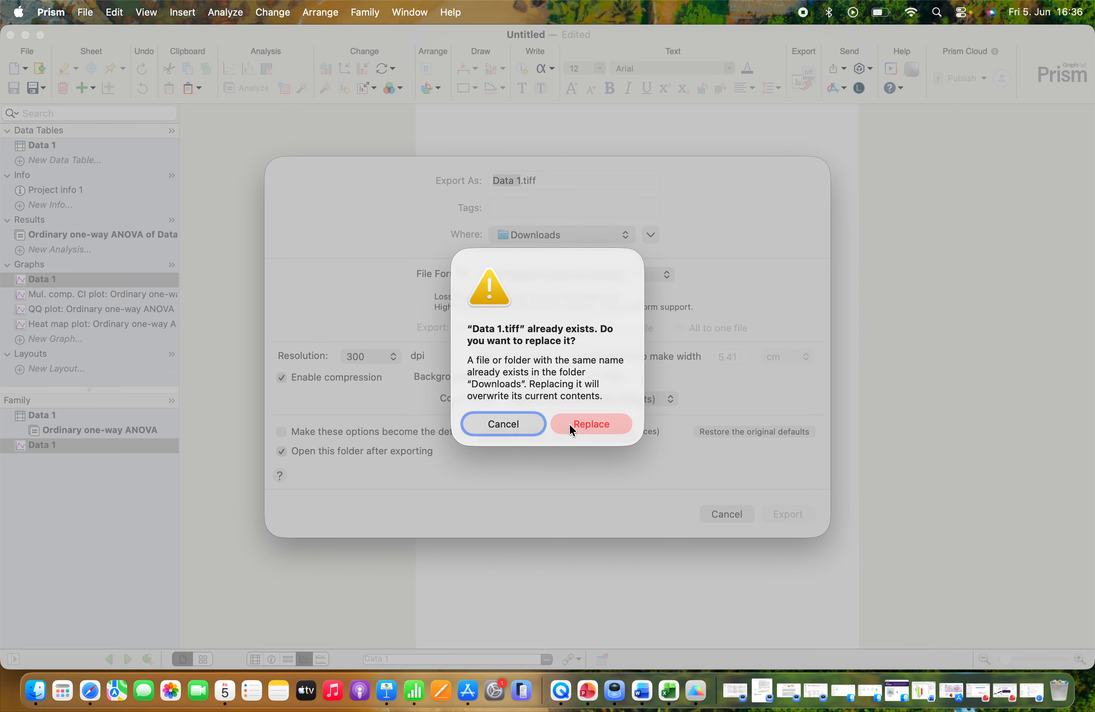
click(570, 425)
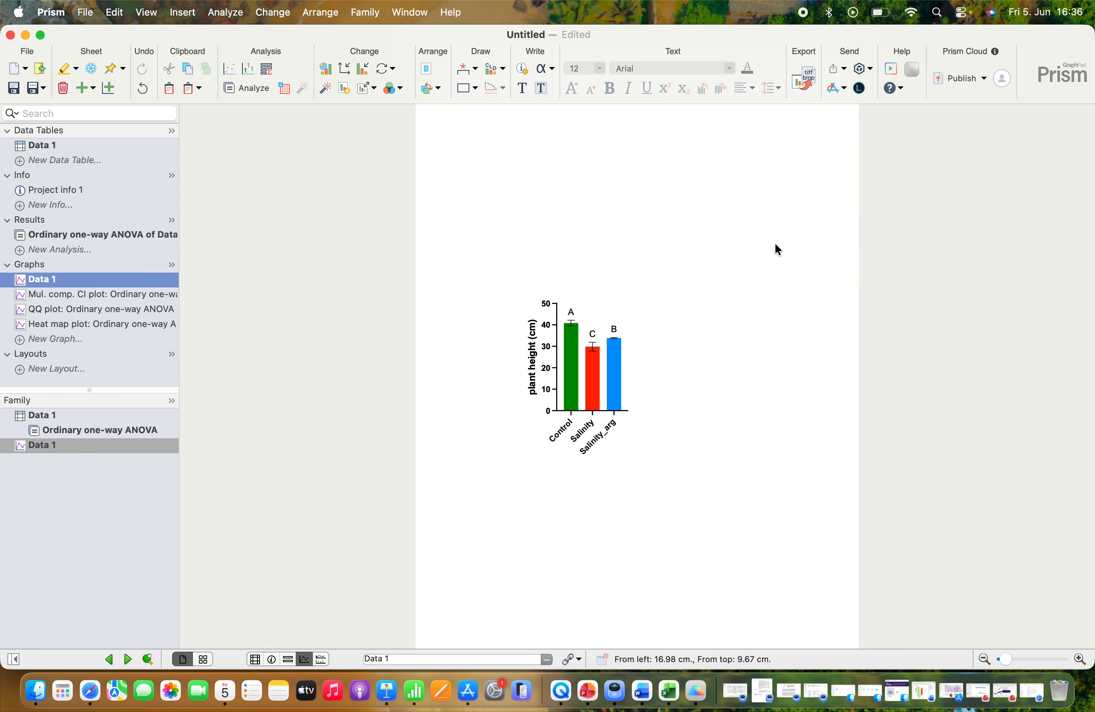
Step: Send the lettered Data 1 bar graph to PowerPoint
click(844, 90)
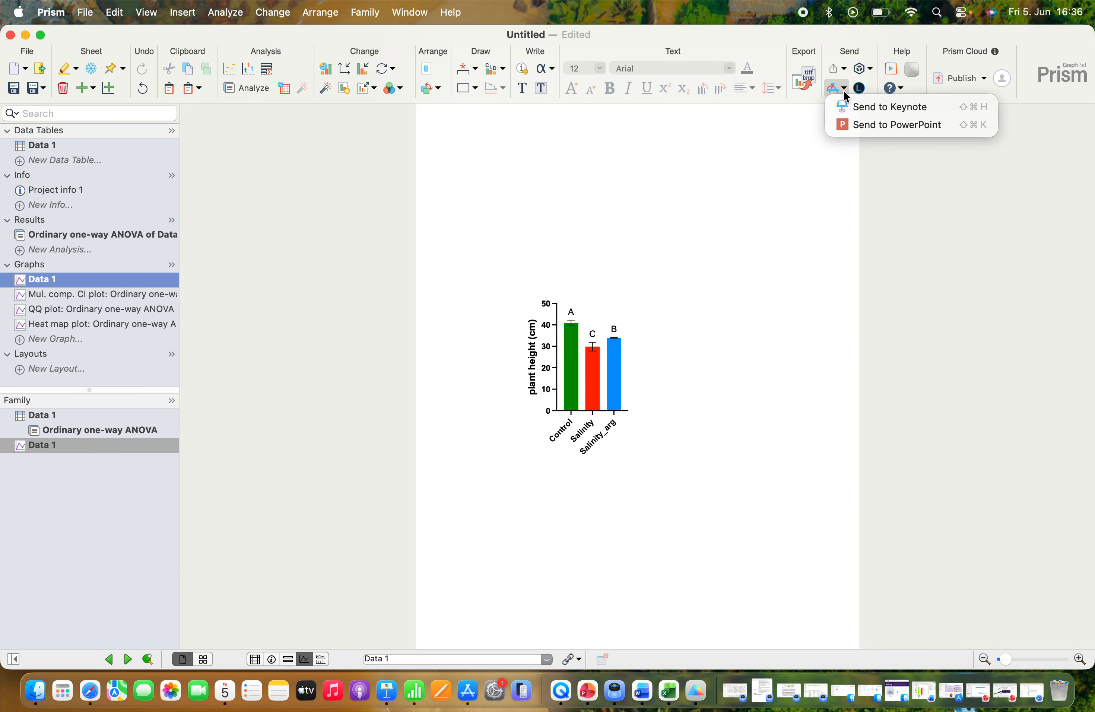
click(868, 125)
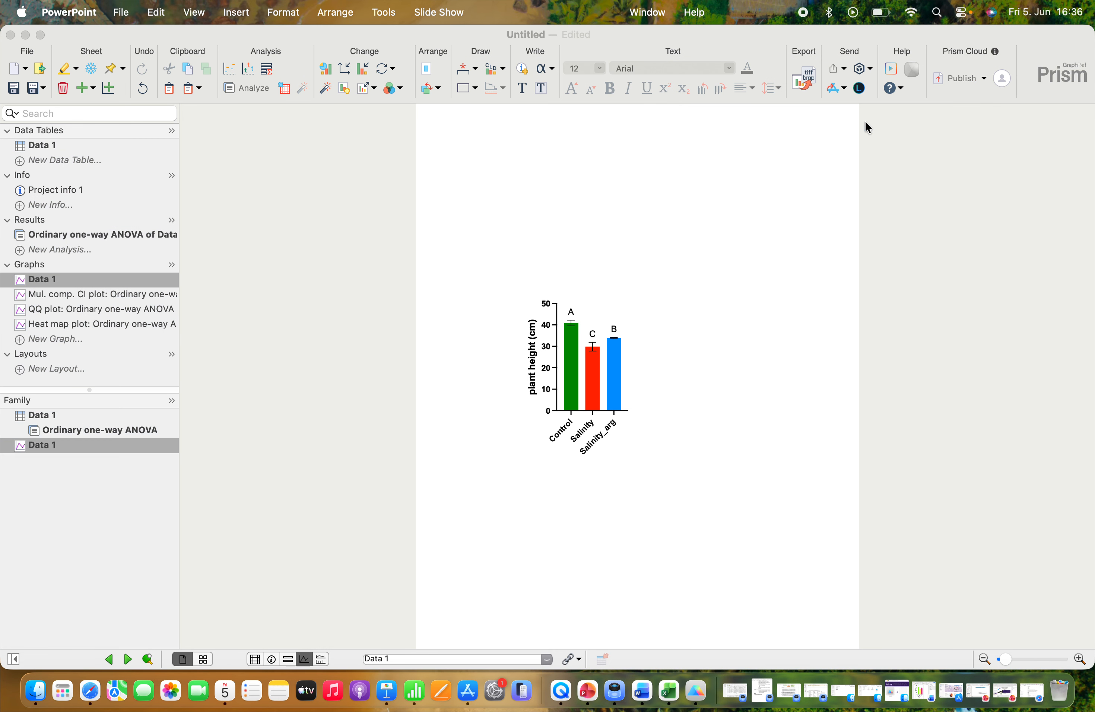